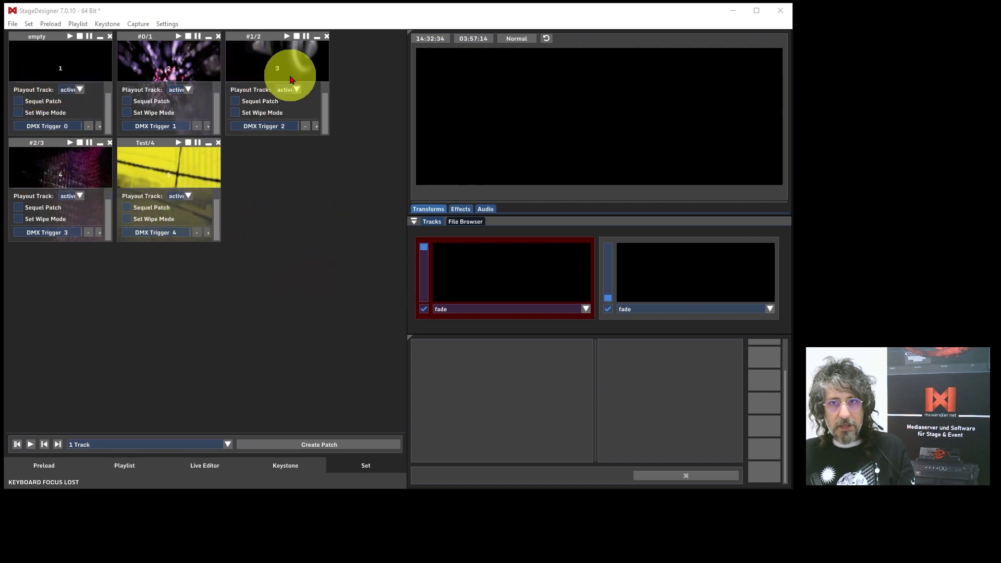
Play the empty patch and patch #0/1, stop it, and return to the first patch.
{"action": "left_click", "coordinate": [70, 36]}
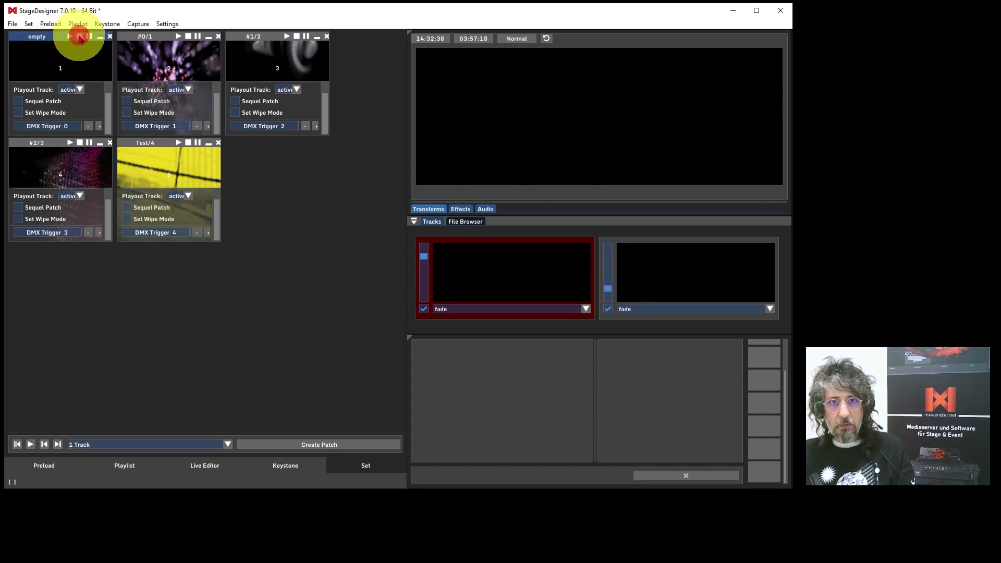
{"action": "left_click", "coordinate": [179, 36]}
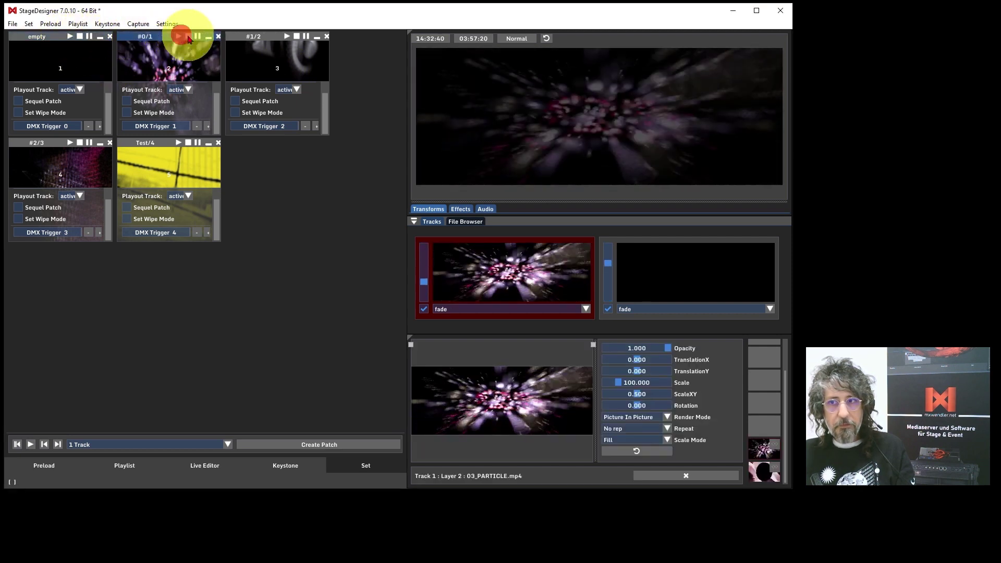
{"action": "left_click", "coordinate": [188, 36]}
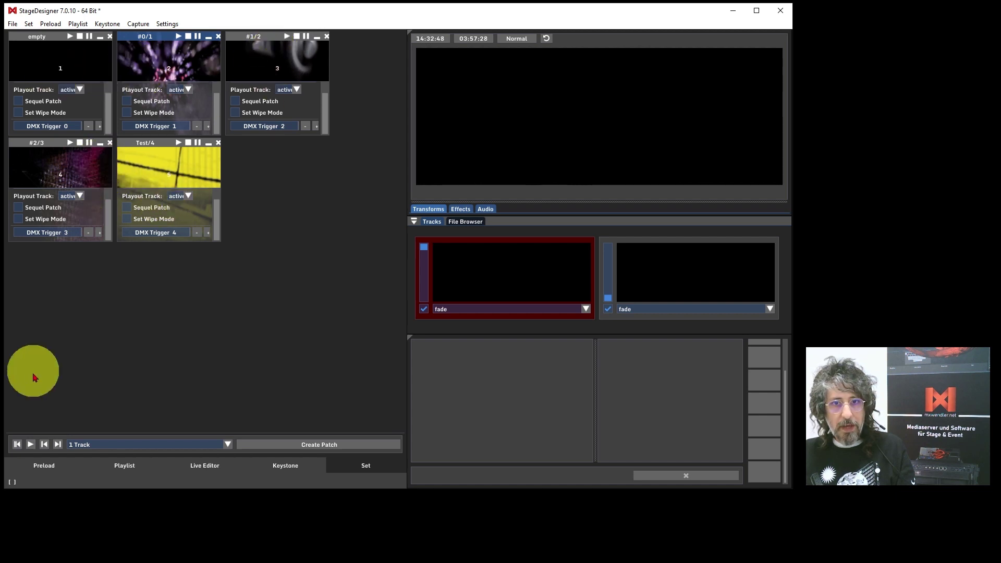
{"action": "left_click", "coordinate": [18, 444]}
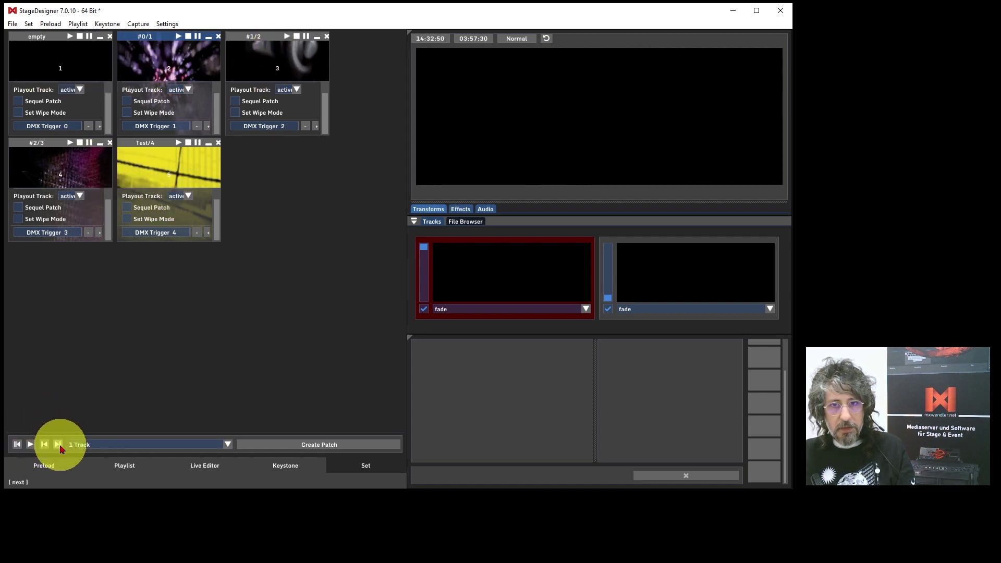
Open the Keyboard, Midi, DMX event settings and review the existing Keyboard events.
{"action": "left_click", "coordinate": [167, 24]}
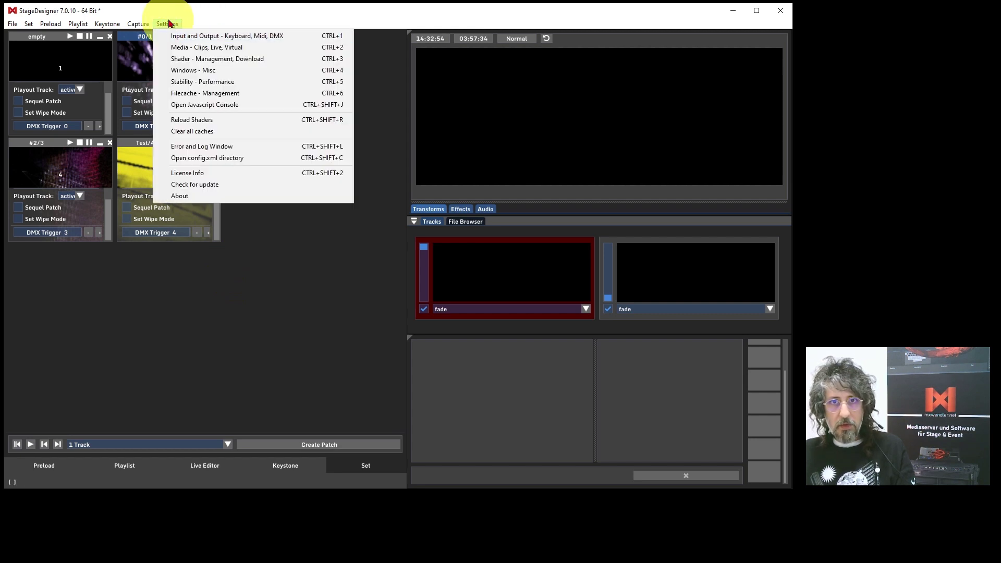
{"action": "left_click", "coordinate": [206, 36]}
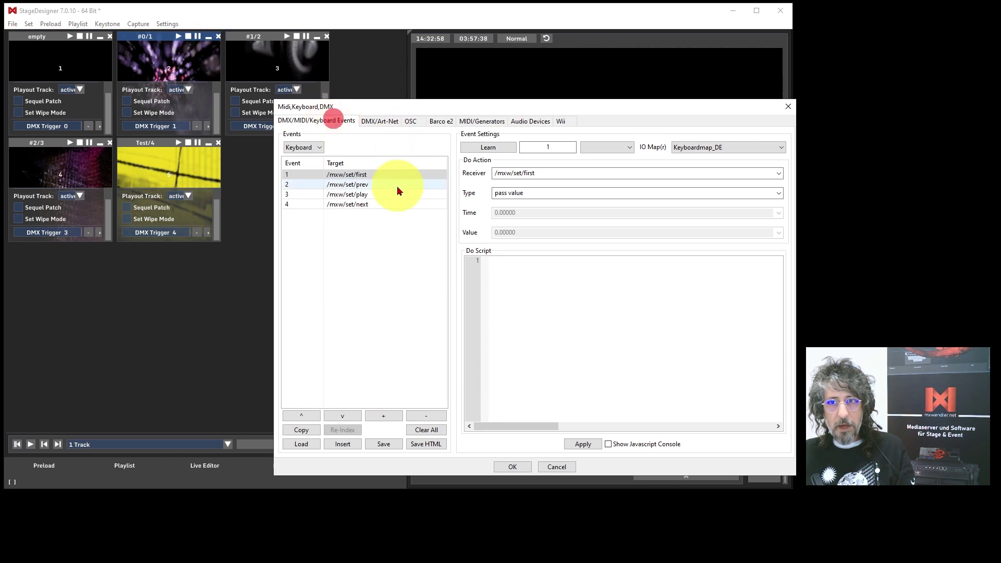
{"action": "left_click", "coordinate": [315, 148]}
{"action": "left_click", "coordinate": [316, 151]}
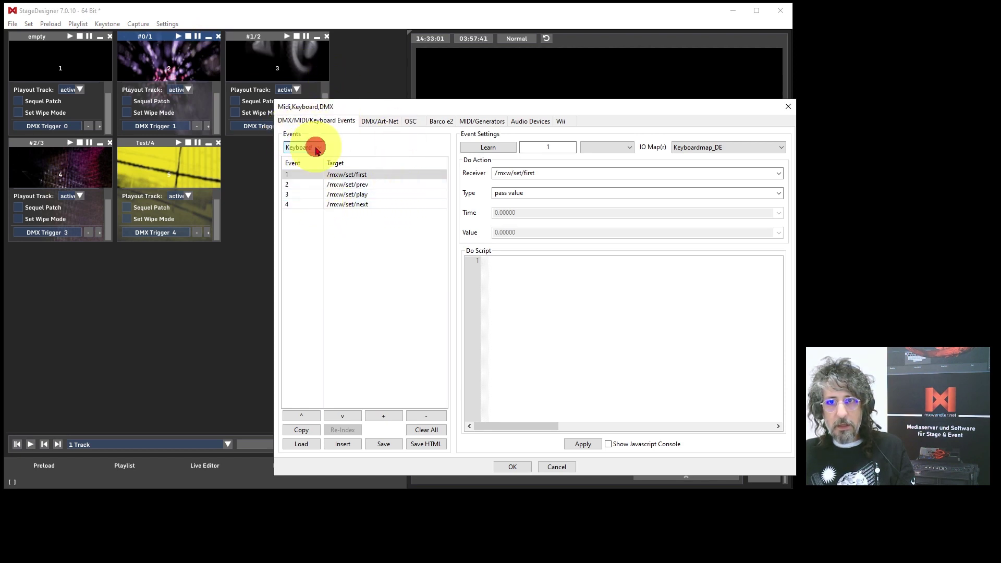
{"action": "left_click", "coordinate": [305, 184]}
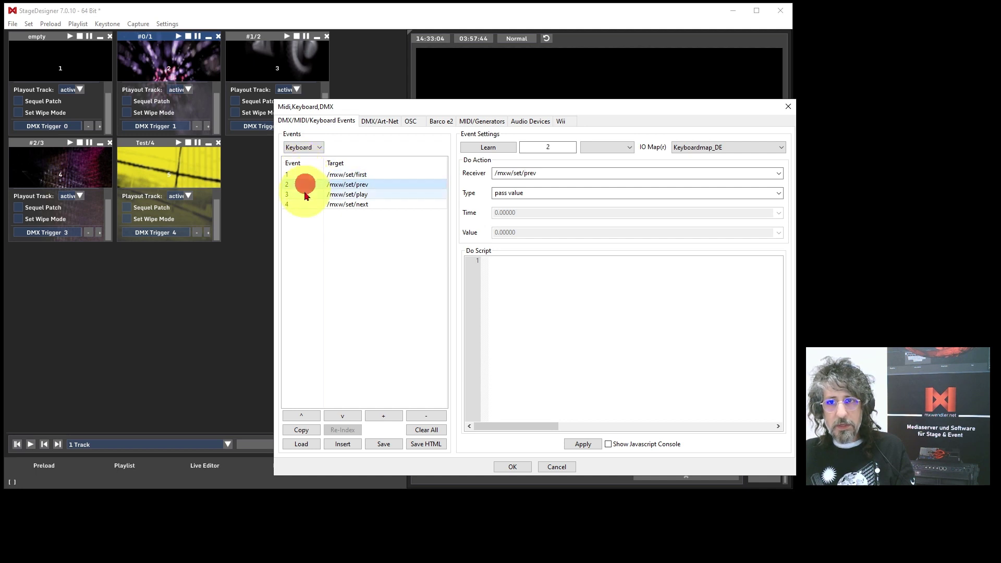
{"action": "left_click", "coordinate": [306, 194]}
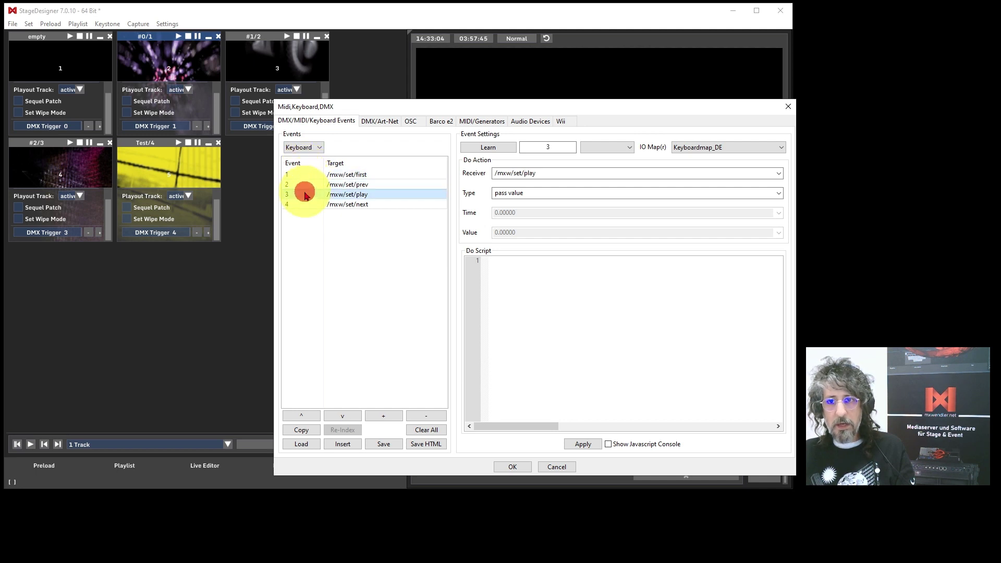
{"action": "left_click", "coordinate": [315, 235]}
Add a new keyboard event and learn key 5 as its trigger.
{"action": "left_click", "coordinate": [384, 415]}
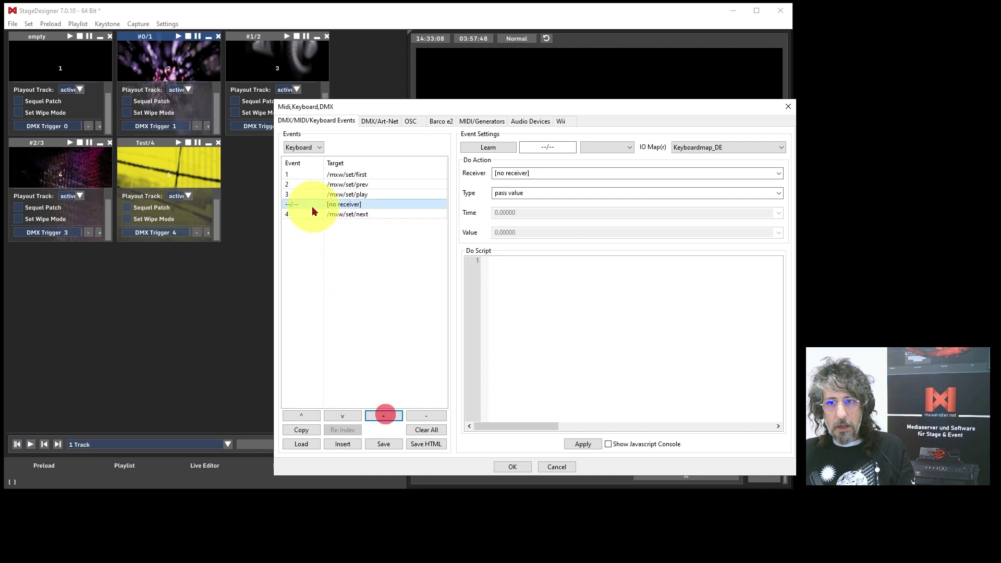
{"action": "left_click", "coordinate": [492, 148]}
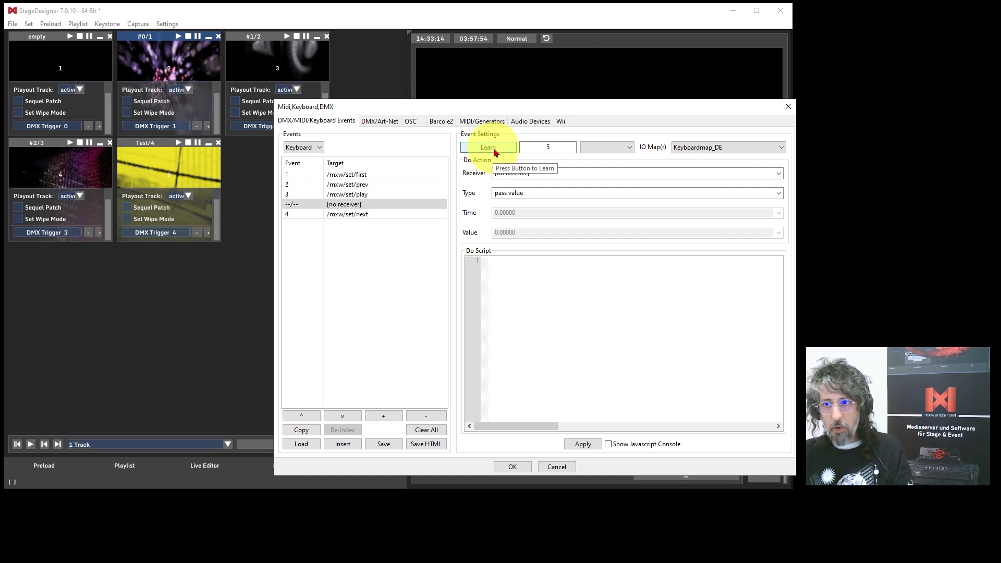
{"action": "key", "text": "5"}
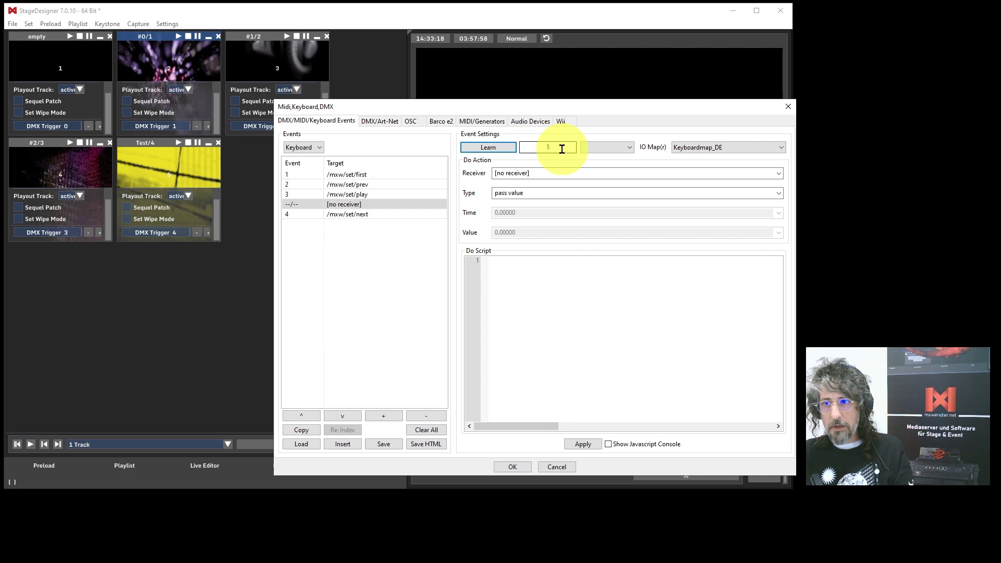
Set the key 5 event's receiver to /mxw/set/next and apply it.
{"action": "left_click", "coordinate": [778, 173]}
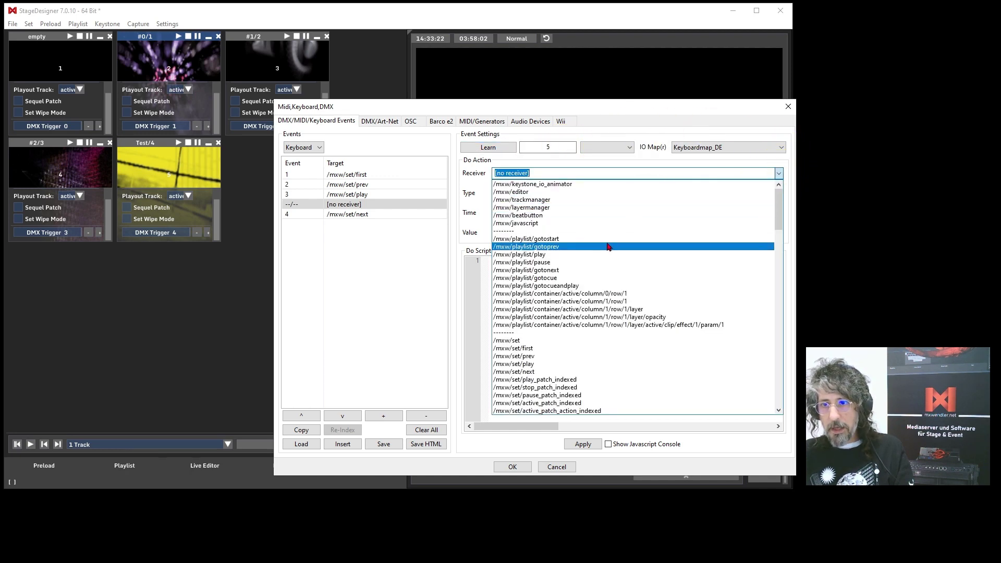
{"action": "scroll", "coordinate": [521, 367], "scroll_direction": "down", "scroll_amount": 1}
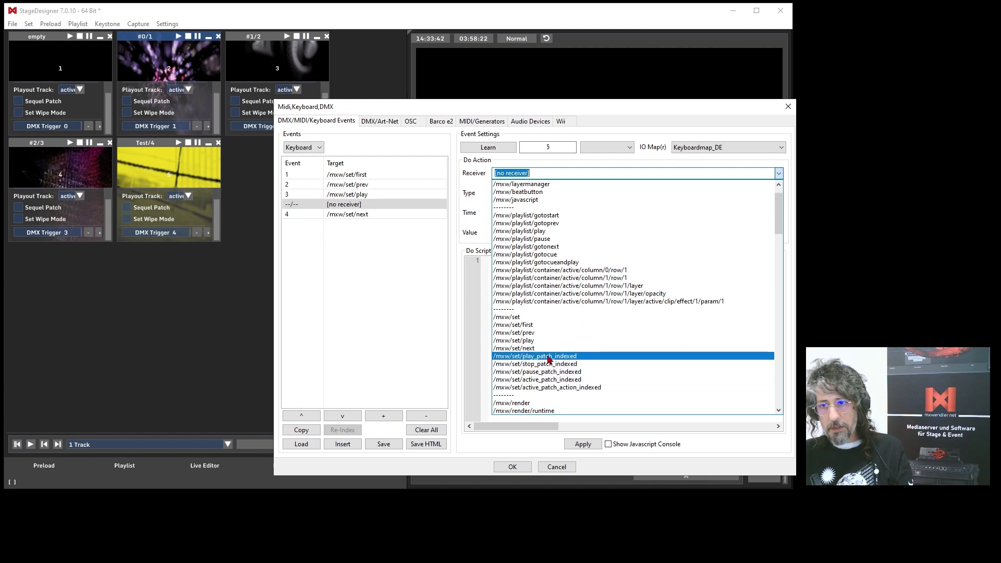
{"action": "left_click", "coordinate": [530, 348]}
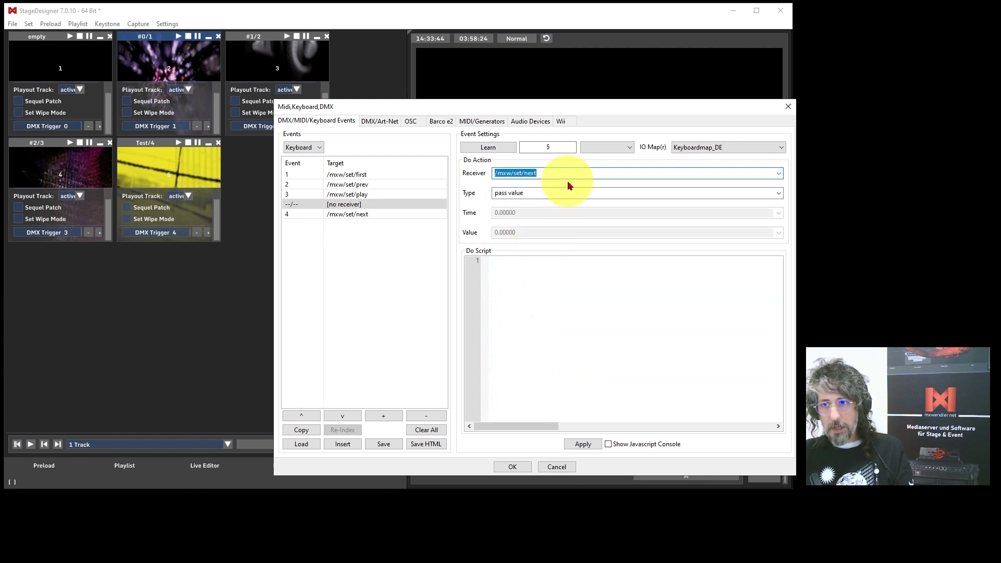
{"action": "left_click", "coordinate": [572, 444]}
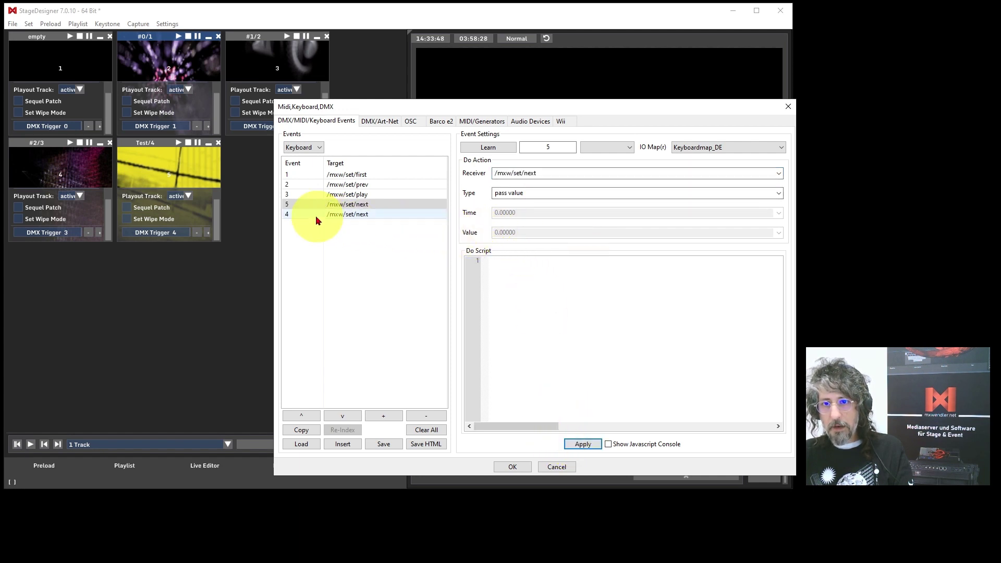
Reselect event 5, step to the next patch and back to the first, then apply again.
{"action": "left_click", "coordinate": [295, 205]}
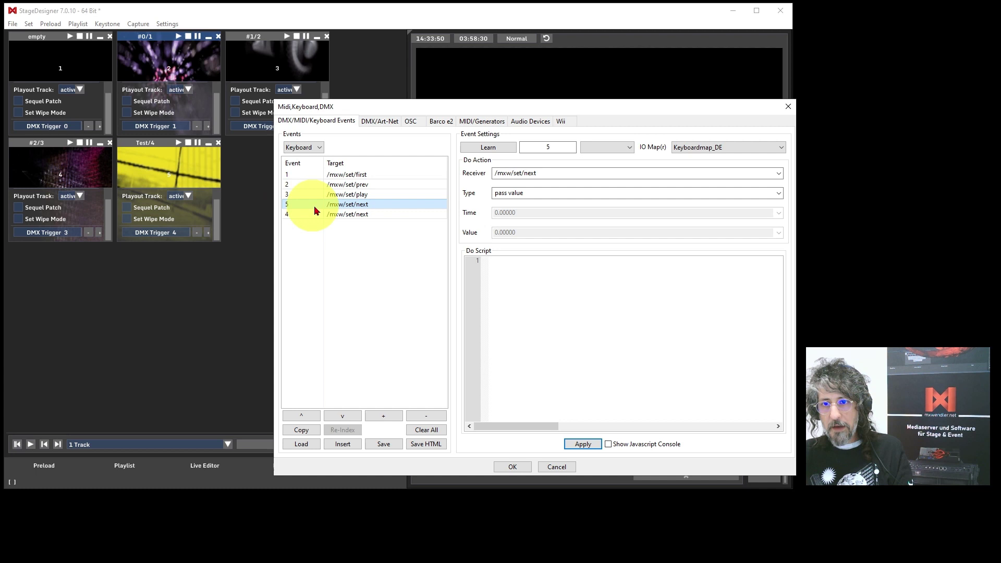
{"action": "left_click", "coordinate": [58, 444]}
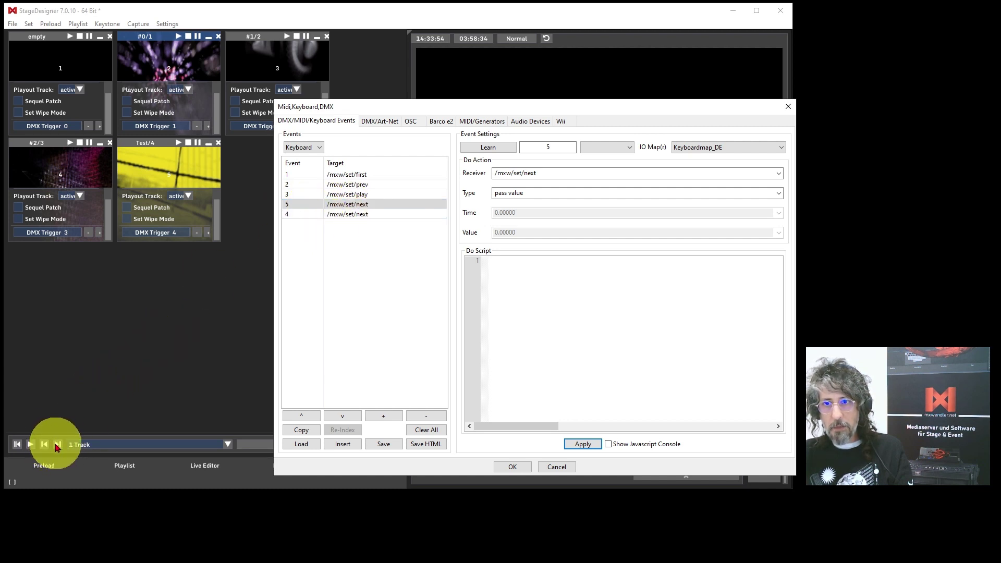
{"action": "left_click", "coordinate": [329, 205]}
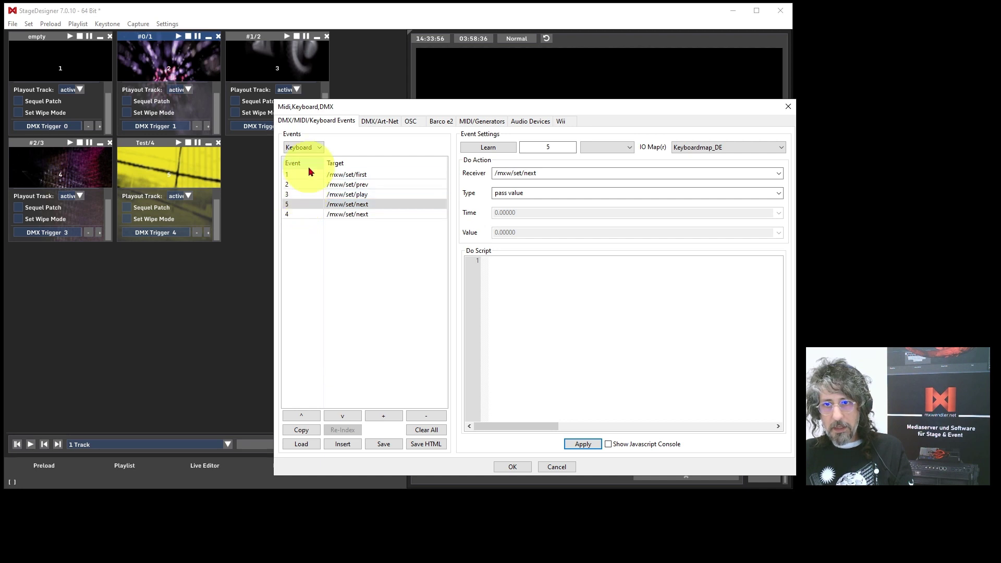
{"action": "left_click", "coordinate": [24, 446]}
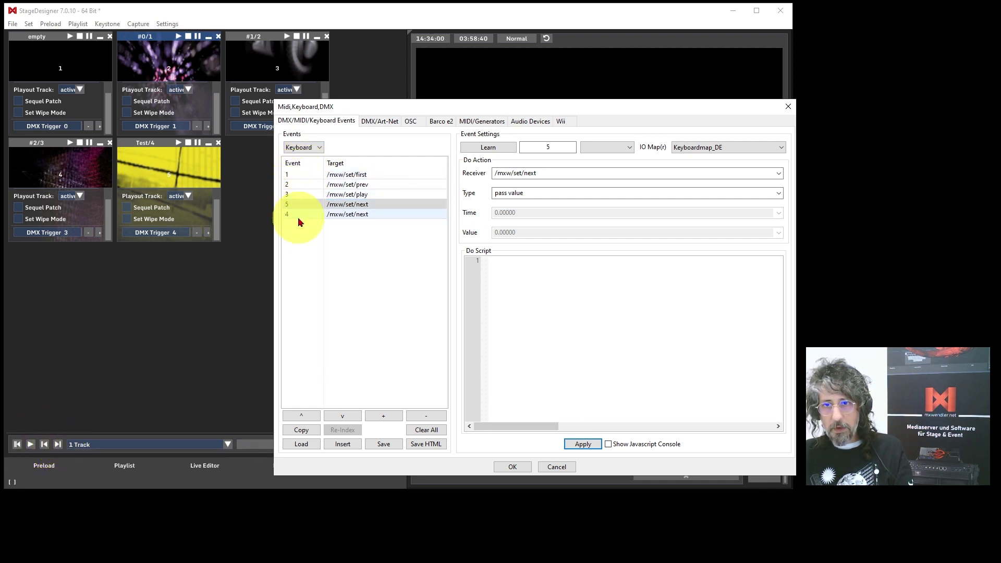
{"action": "left_click", "coordinate": [596, 446]}
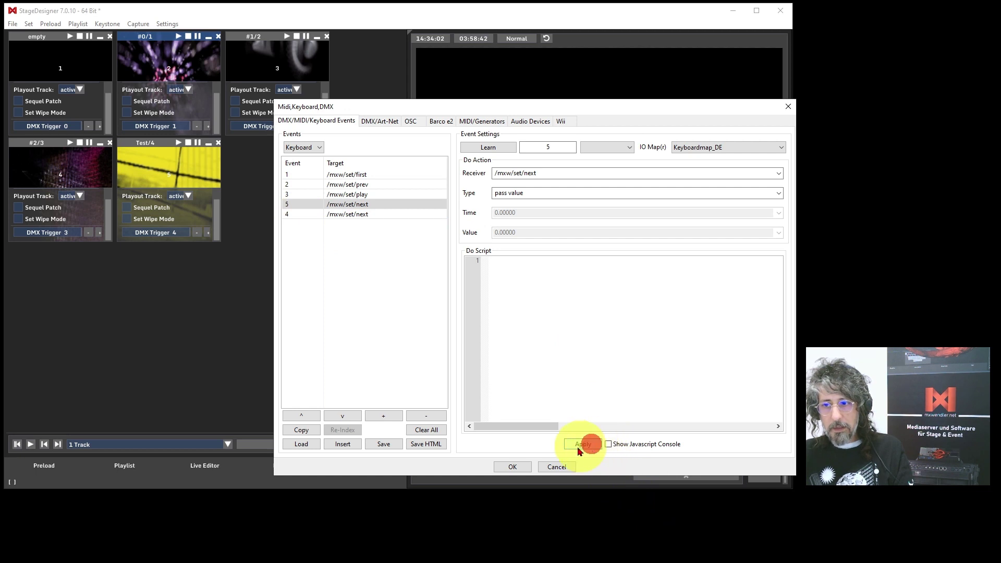
Close the event settings and trigger patches with keys 2, 4 and 5.
{"action": "left_click", "coordinate": [511, 468]}
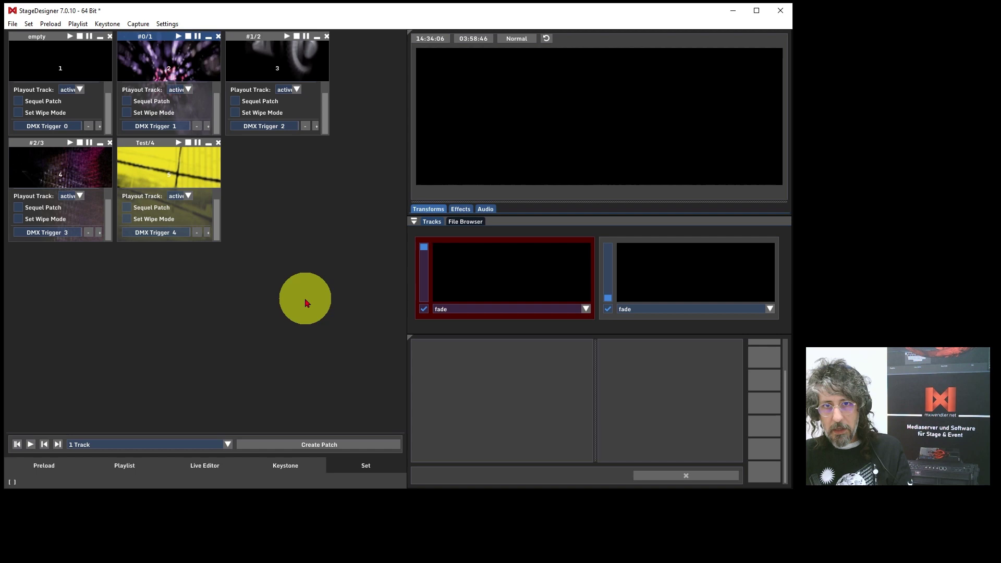
{"action": "key", "text": "2"}
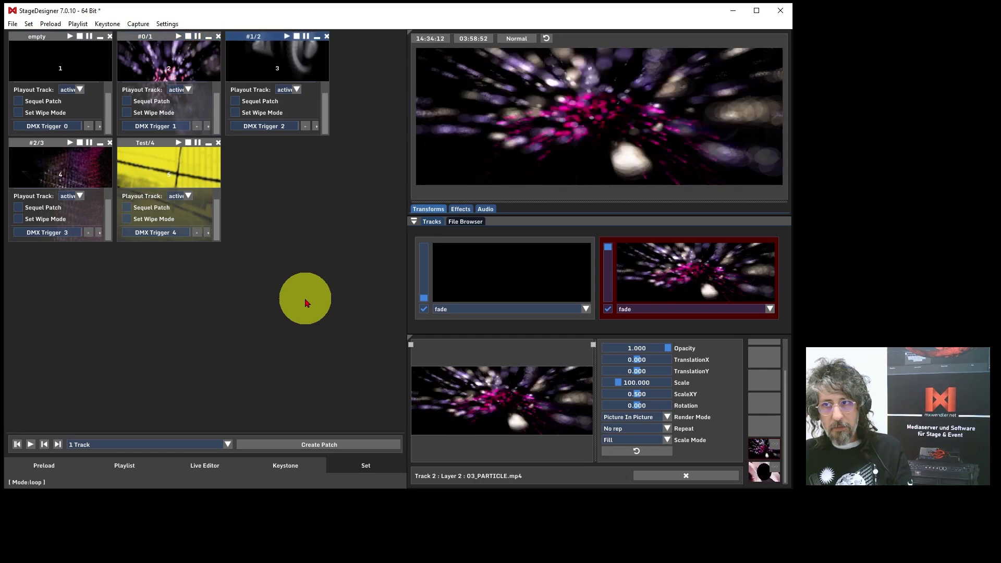
{"action": "key", "text": "4"}
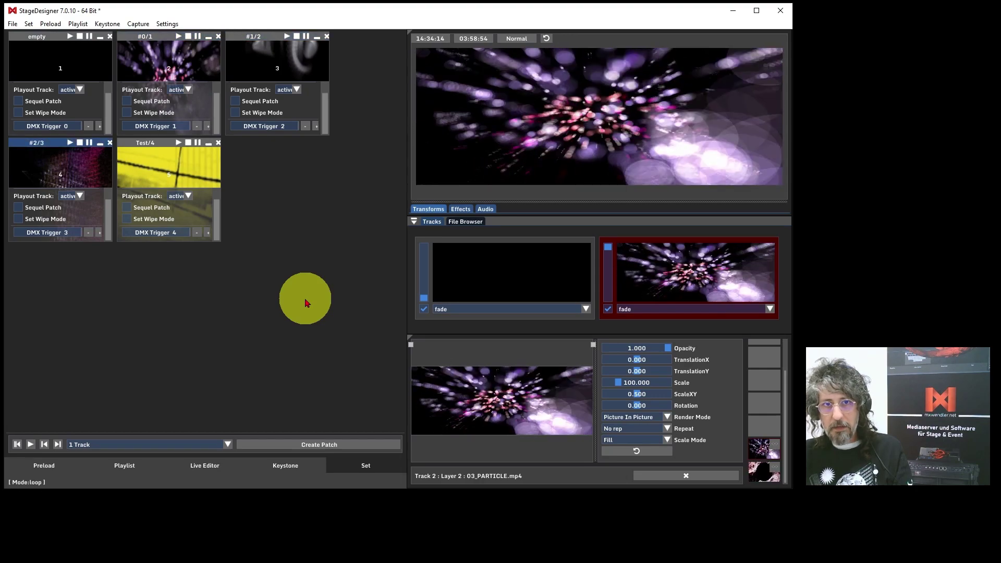
{"action": "key", "text": "5"}
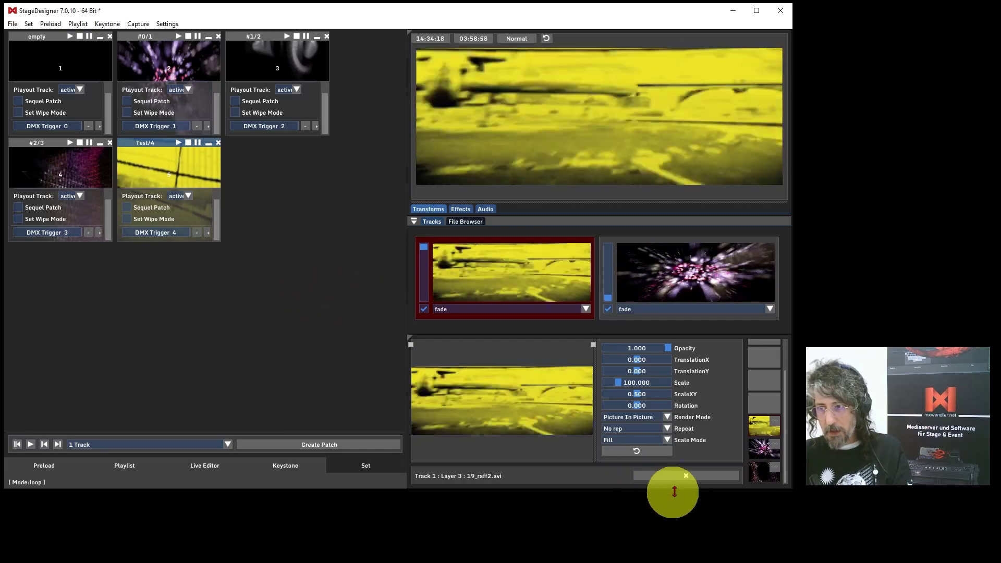
Clear the clips from tracks 1 and 2 and reopen the Midi, Keyboard, DMX event settings.
{"action": "left_click", "coordinate": [685, 475]}
{"action": "left_click", "coordinate": [658, 288]}
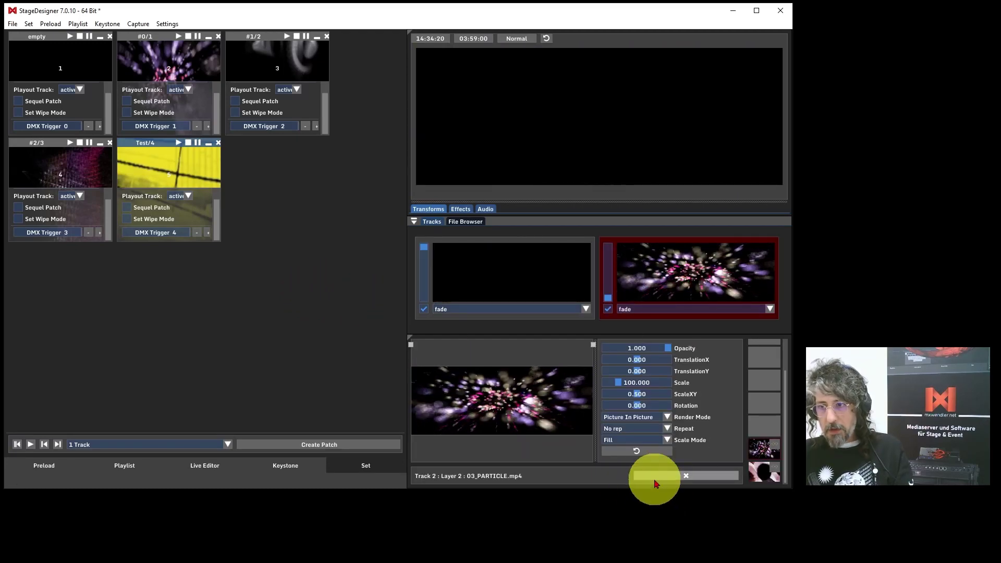
{"action": "left_click", "coordinate": [654, 476]}
{"action": "left_click", "coordinate": [167, 23]}
{"action": "left_click", "coordinate": [179, 35]}
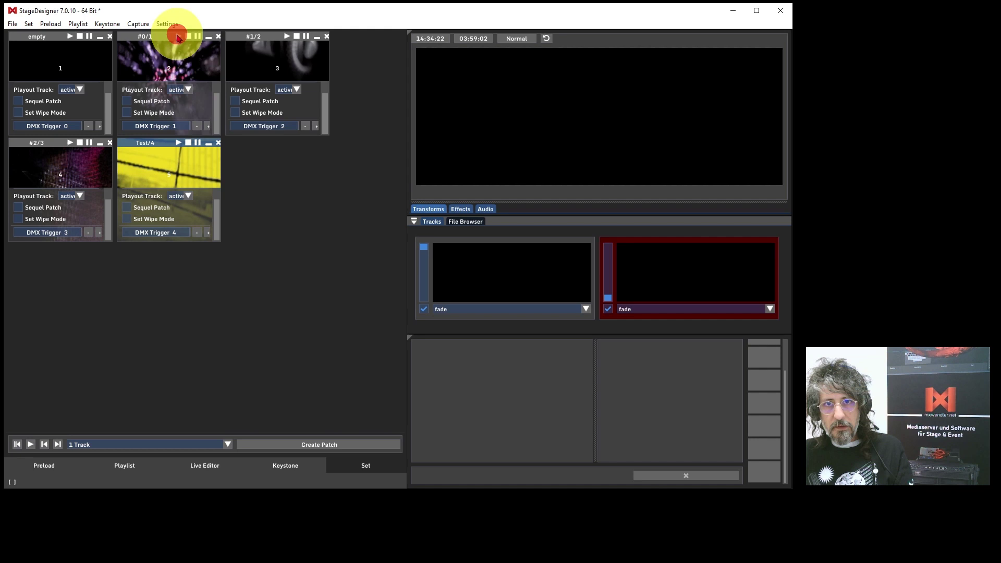
Show the Midi event list and check event 1/25's /mxw/render/opacity receiver without changing it.
{"action": "left_click", "coordinate": [315, 146]}
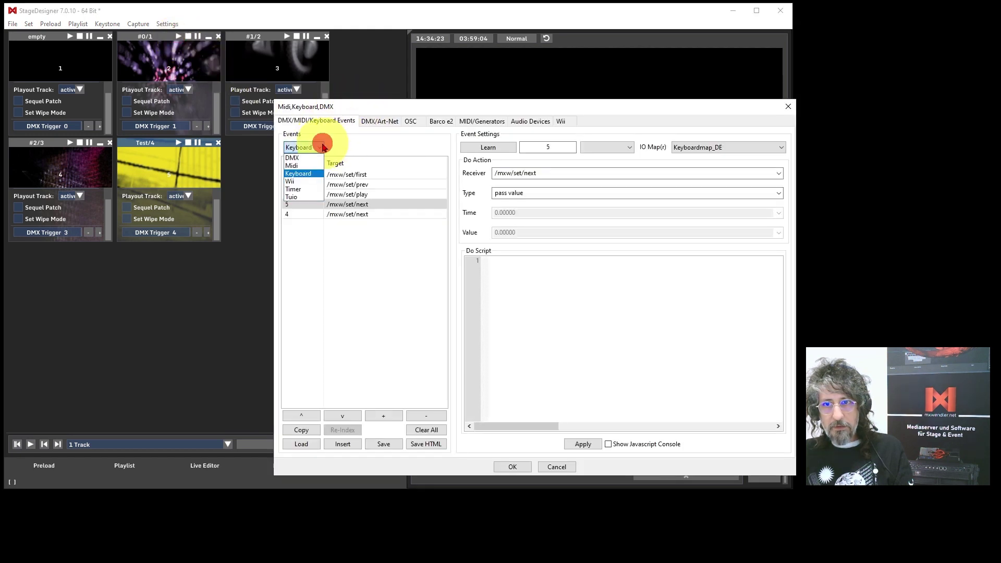
{"action": "left_click", "coordinate": [298, 163]}
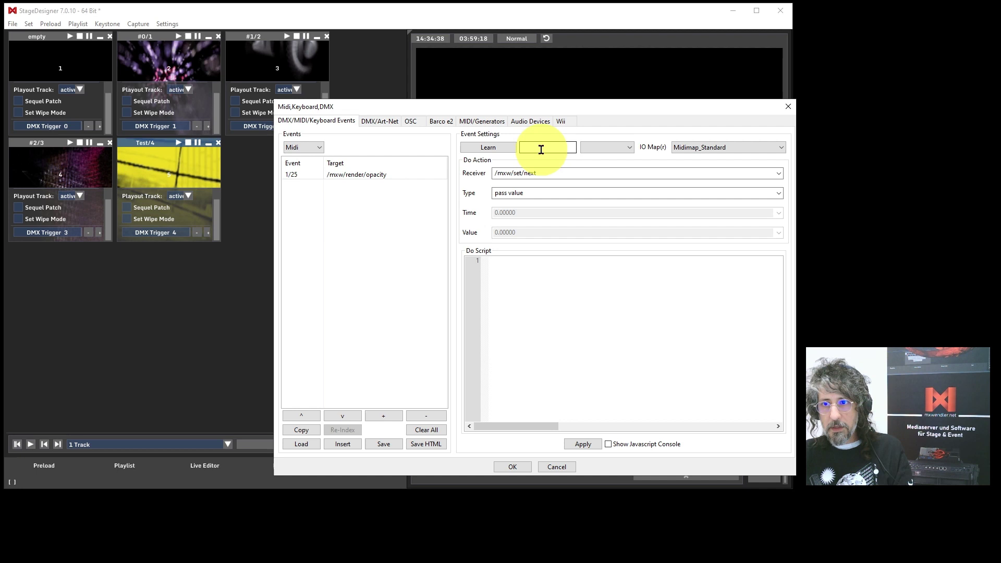
{"action": "left_click", "coordinate": [779, 173]}
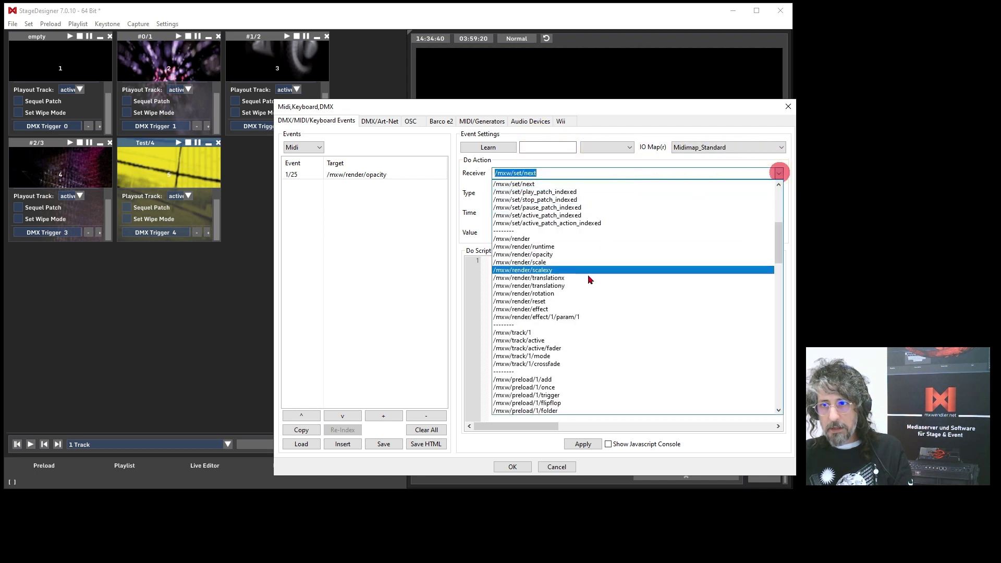
{"action": "scroll", "coordinate": [551, 172], "scroll_direction": "up", "scroll_amount": 2}
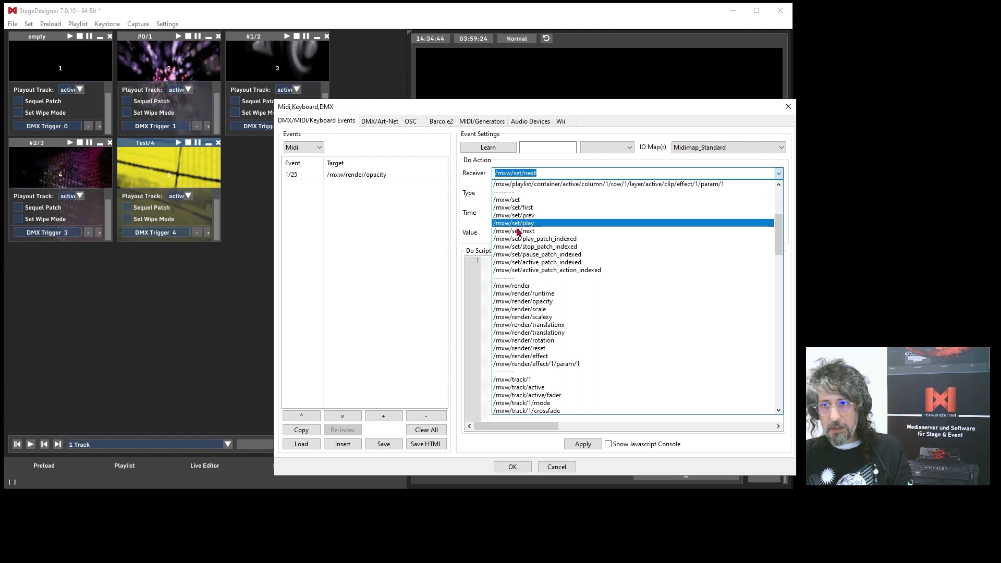
{"action": "left_click", "coordinate": [340, 186]}
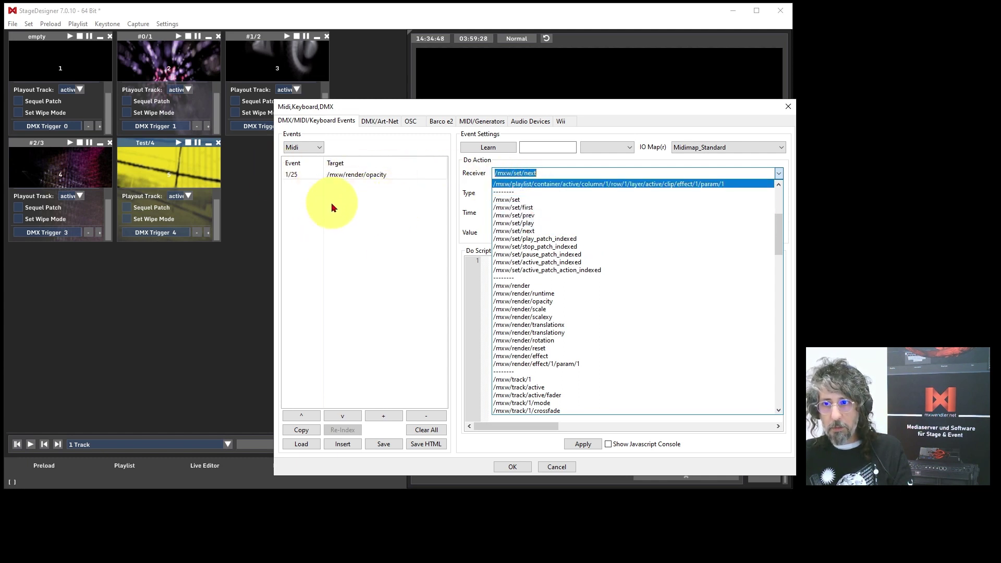
{"action": "left_click", "coordinate": [539, 444]}
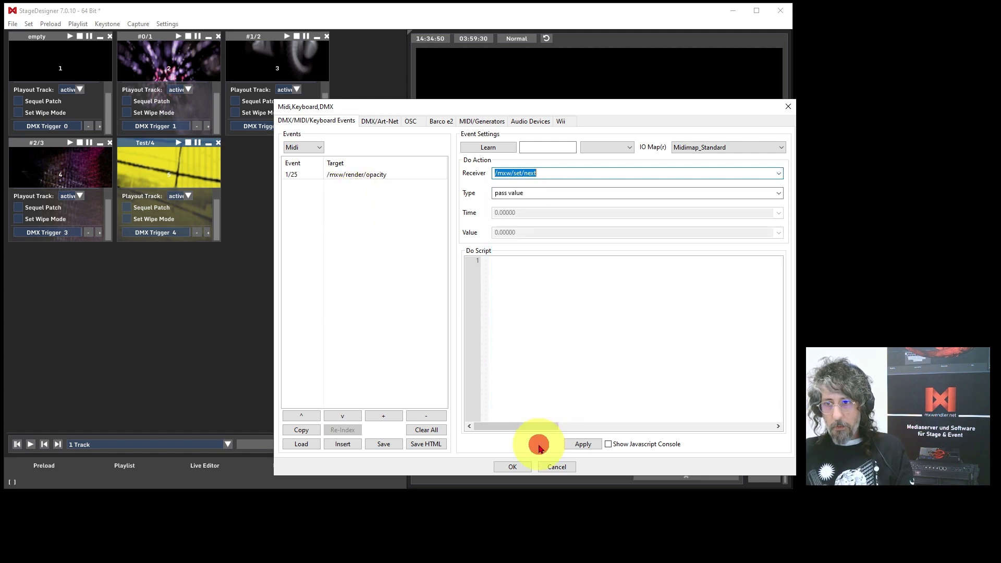
{"action": "left_click", "coordinate": [319, 148]}
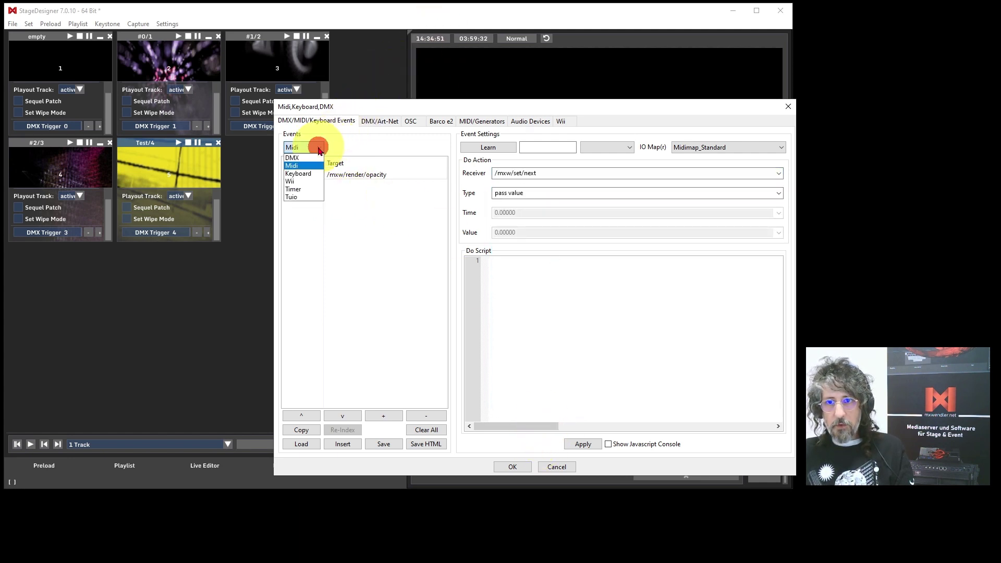
Show the DMX events, enable Open sACN in the DMX/Art-Net settings, and switch to sACNView.
{"action": "left_click", "coordinate": [298, 158]}
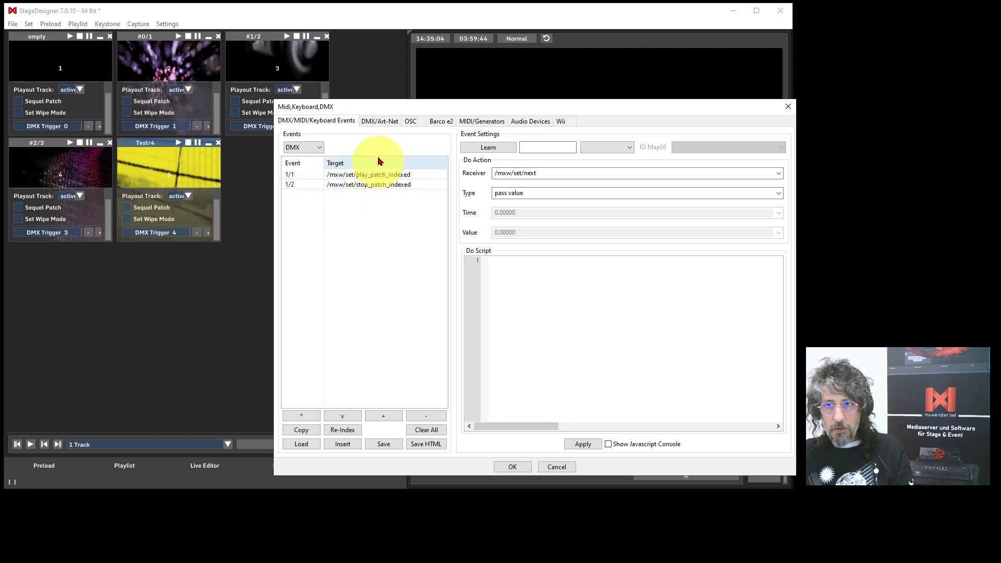
{"action": "left_click", "coordinate": [374, 122]}
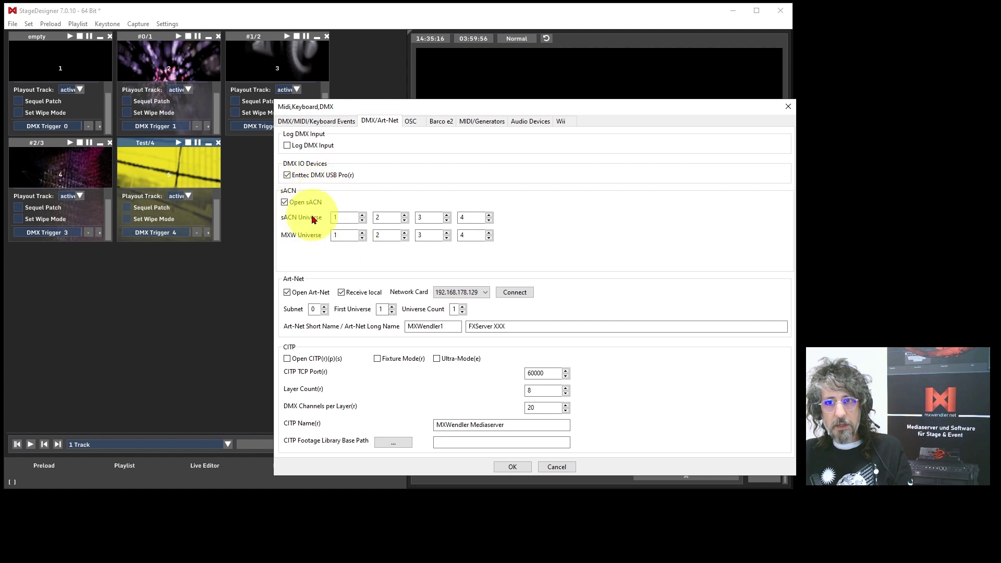
{"action": "left_click", "coordinate": [285, 202]}
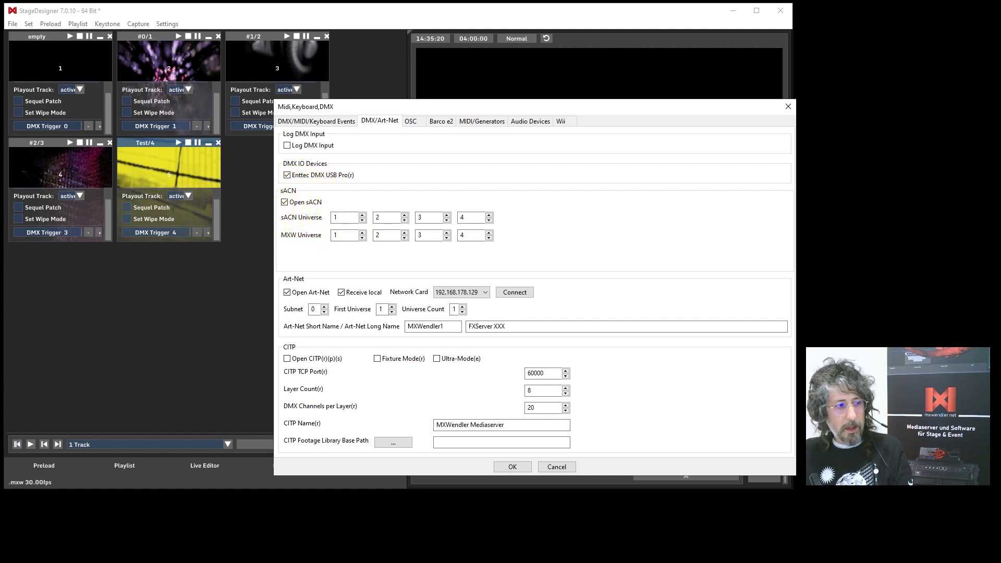
{"action": "key", "text": "alt+Tab"}
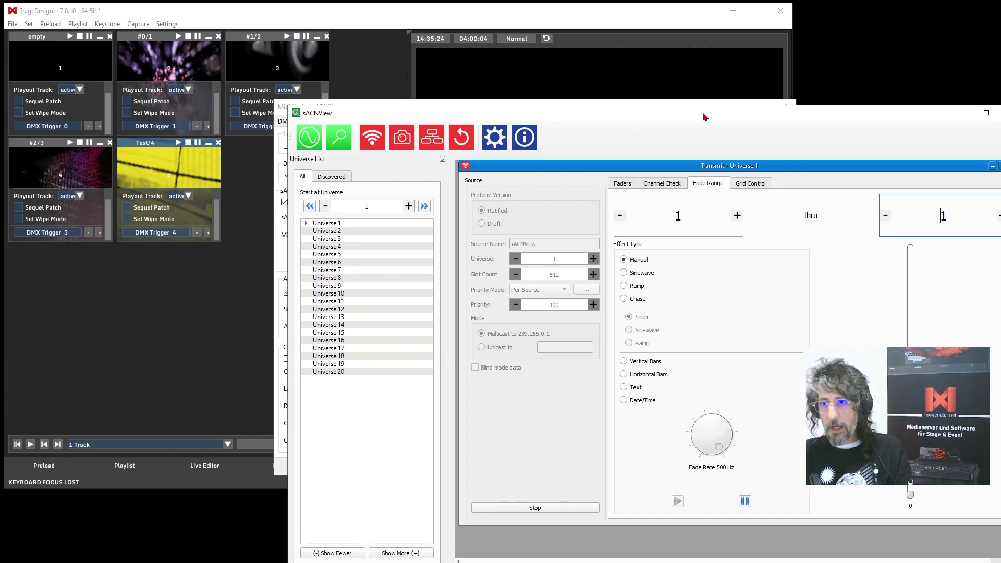
{"action": "left_click_drag", "start_coordinate": [703, 113], "coordinate": [704, 114]}
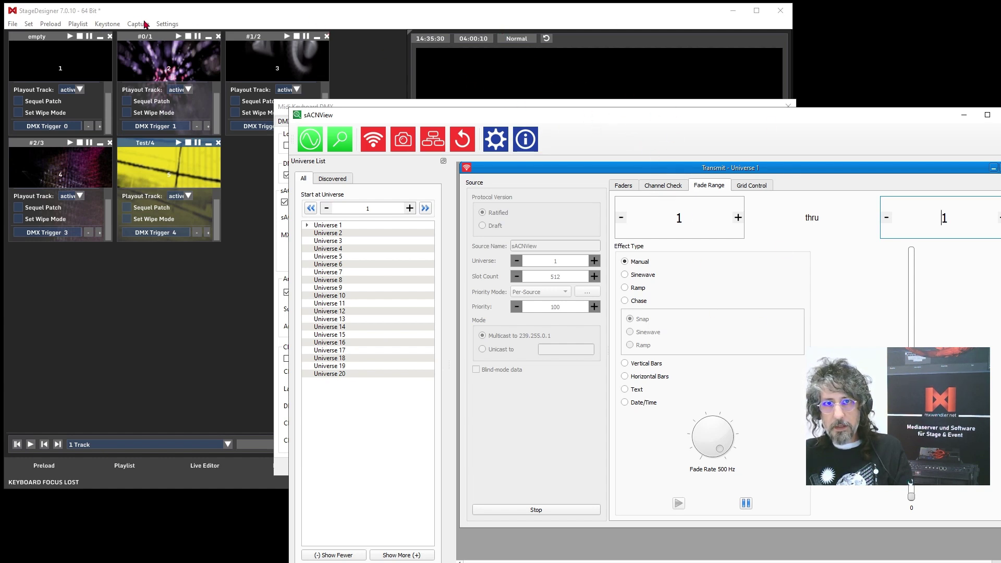
Bring StageDesigner's event settings forward, return to the DMX event list and select event 1/1.
{"action": "left_click", "coordinate": [299, 12]}
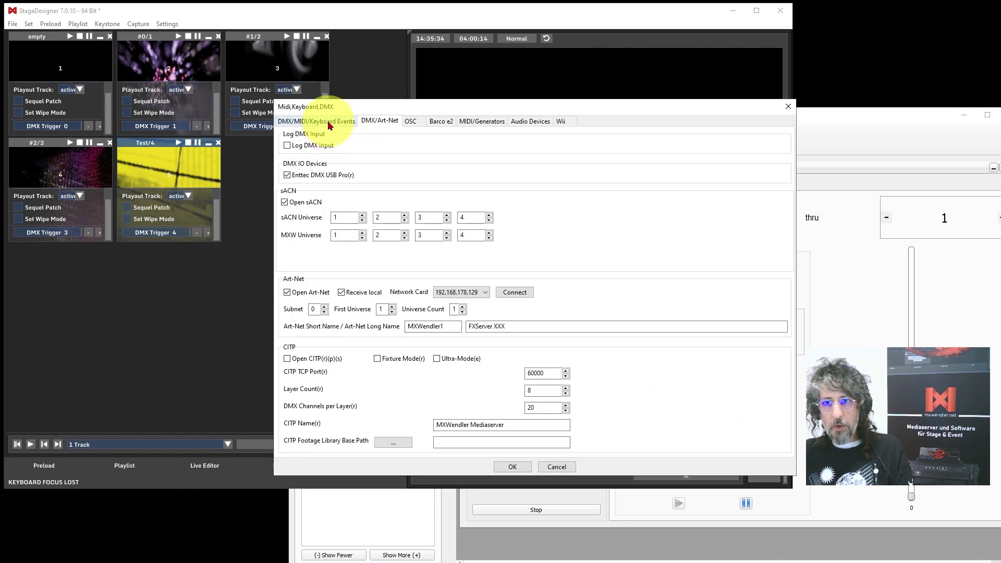
{"action": "left_click_drag", "start_coordinate": [346, 104], "coordinate": [373, 143]}
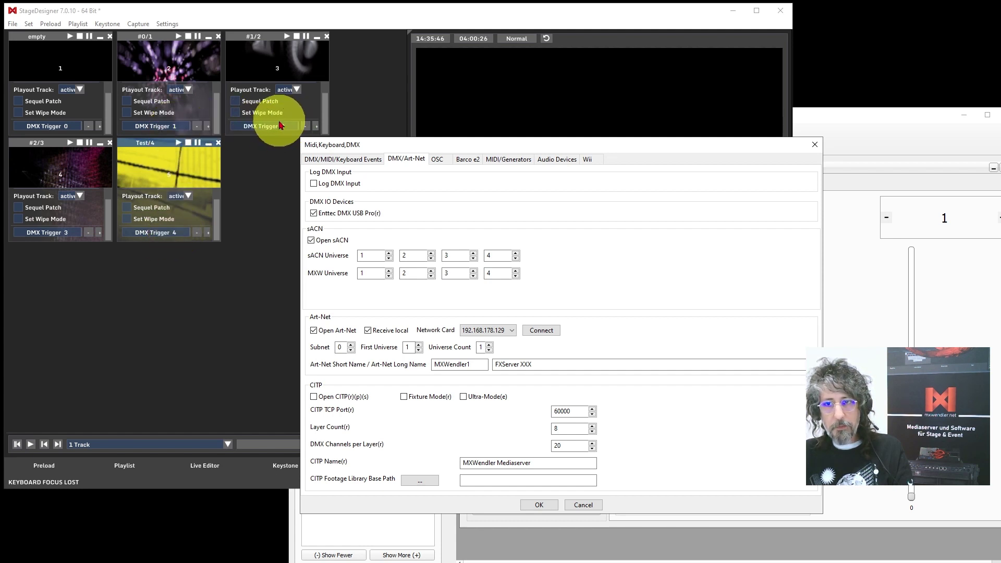
{"action": "left_click", "coordinate": [334, 161]}
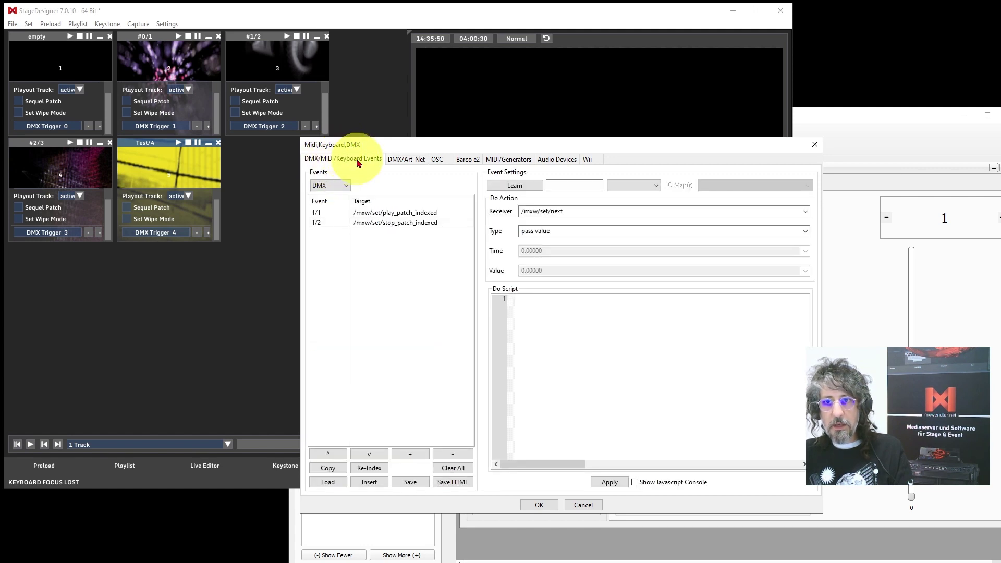
{"action": "left_click", "coordinate": [342, 187]}
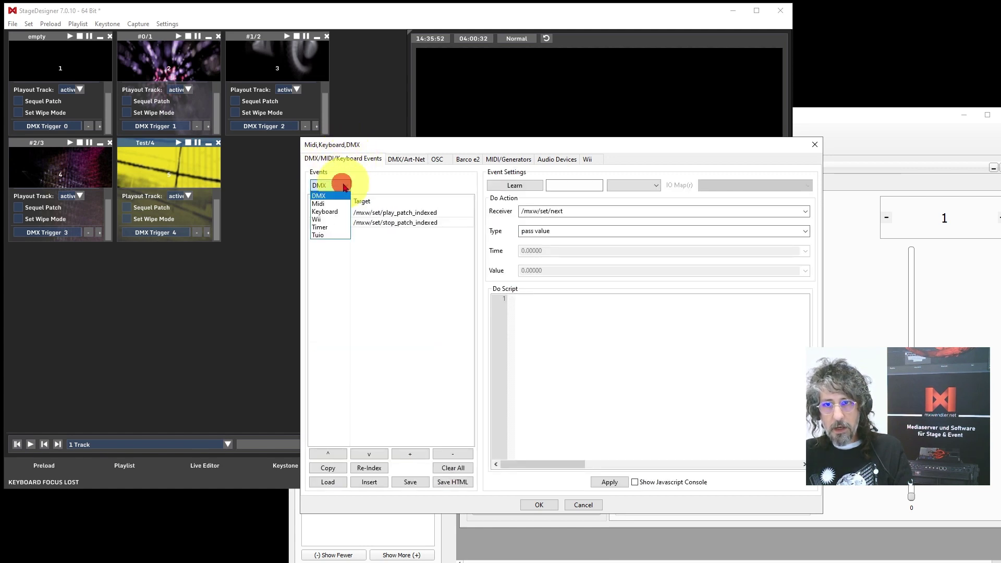
{"action": "left_click", "coordinate": [322, 195]}
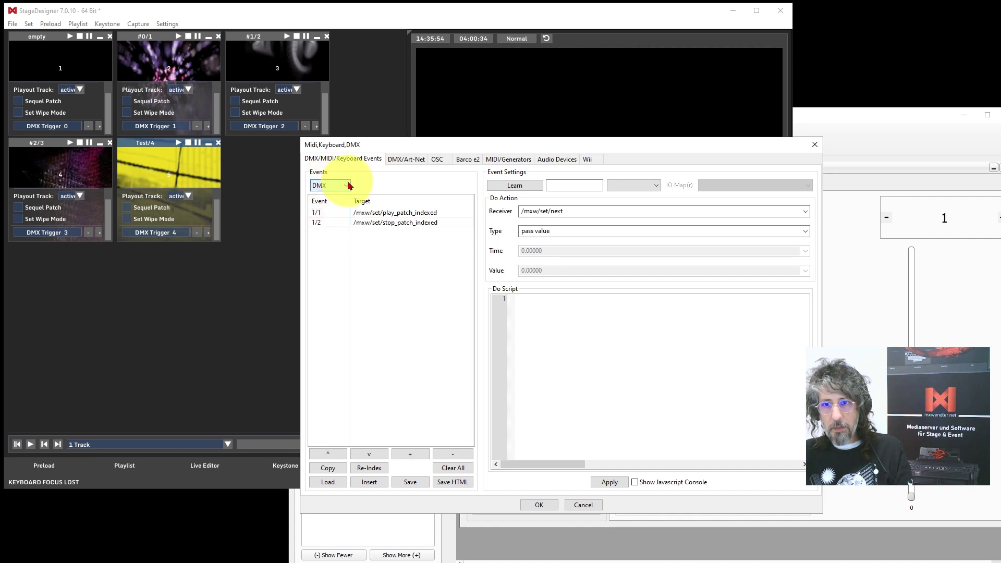
{"action": "left_click", "coordinate": [330, 213]}
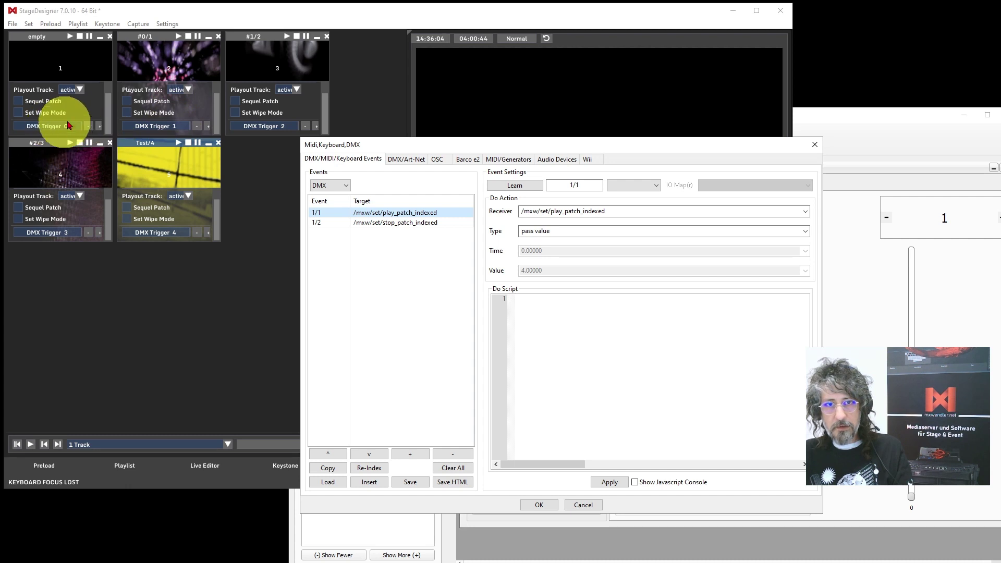
Confirm DMX event 1/1 targets /mxw/set/play_patch_indexed, then select event 1/2.
{"action": "double_click", "coordinate": [371, 213]}
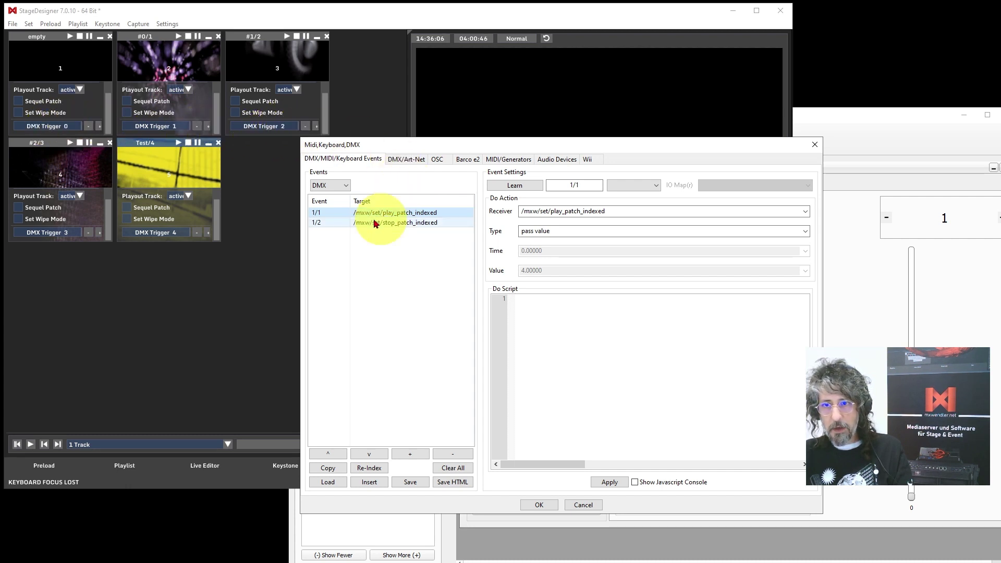
{"action": "left_click", "coordinate": [444, 214]}
{"action": "left_click", "coordinate": [577, 186]}
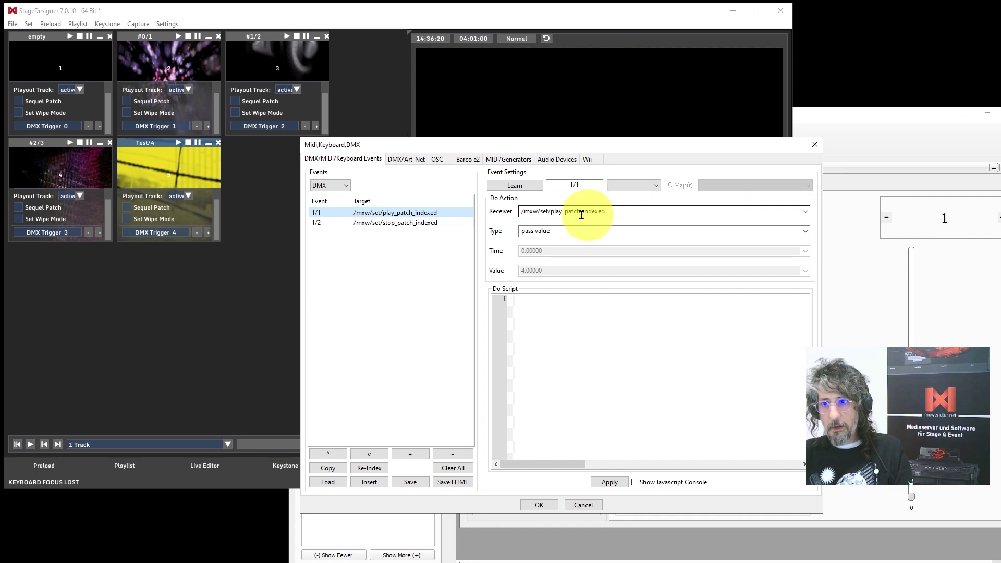
{"action": "left_click", "coordinate": [805, 212]}
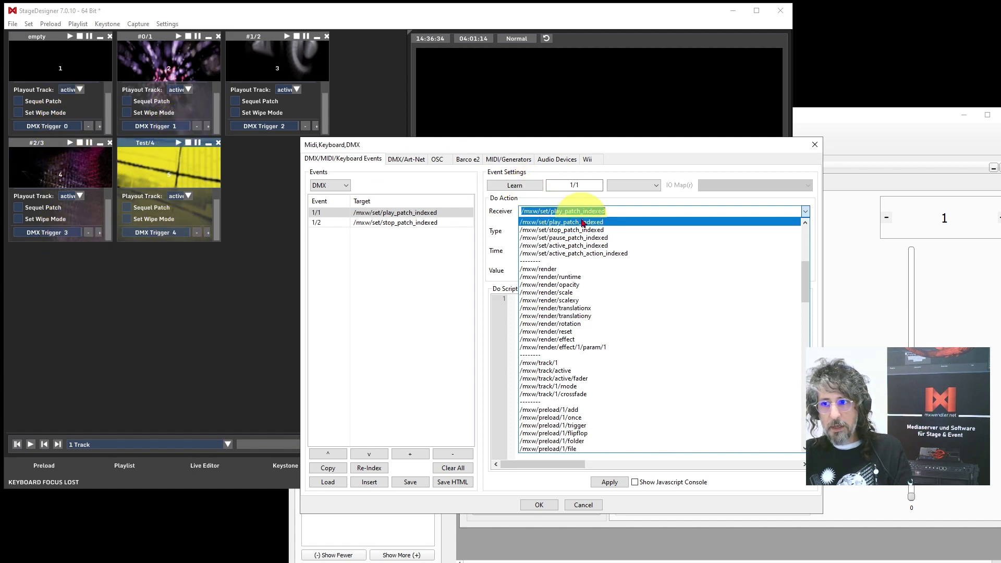
{"action": "left_click", "coordinate": [431, 247]}
{"action": "left_click", "coordinate": [373, 223]}
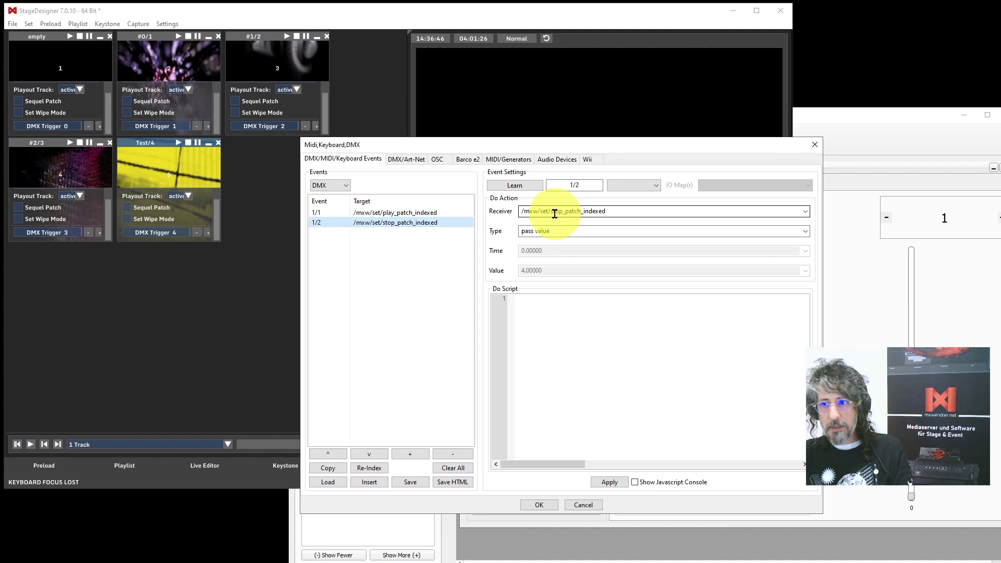
Apply, verify event 1/2 uses /mxw/set/stop_patch_indexed, and close the dialog with OK.
{"action": "left_click", "coordinate": [608, 484]}
{"action": "left_click", "coordinate": [424, 264]}
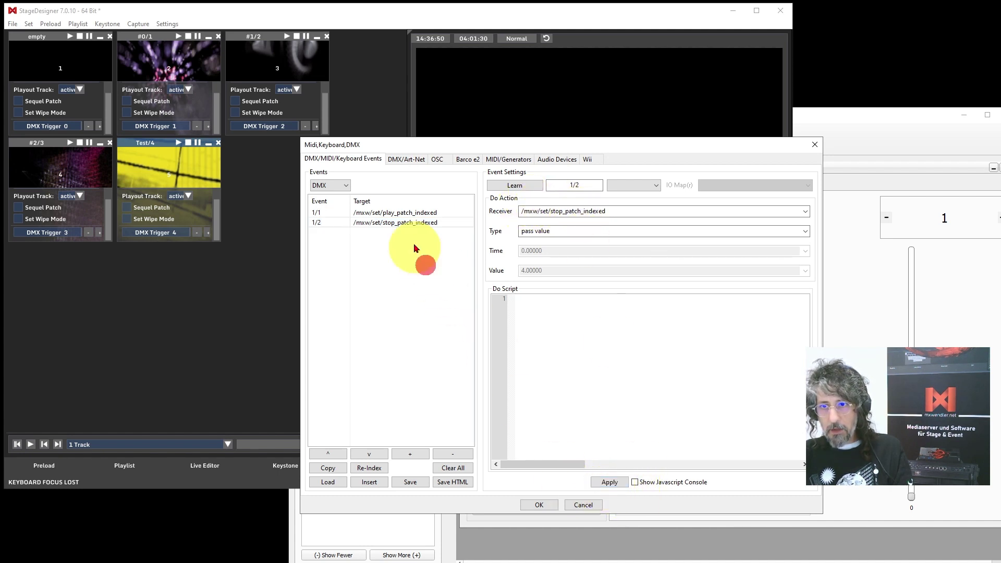
{"action": "left_click", "coordinate": [407, 224]}
{"action": "left_click", "coordinate": [805, 210]}
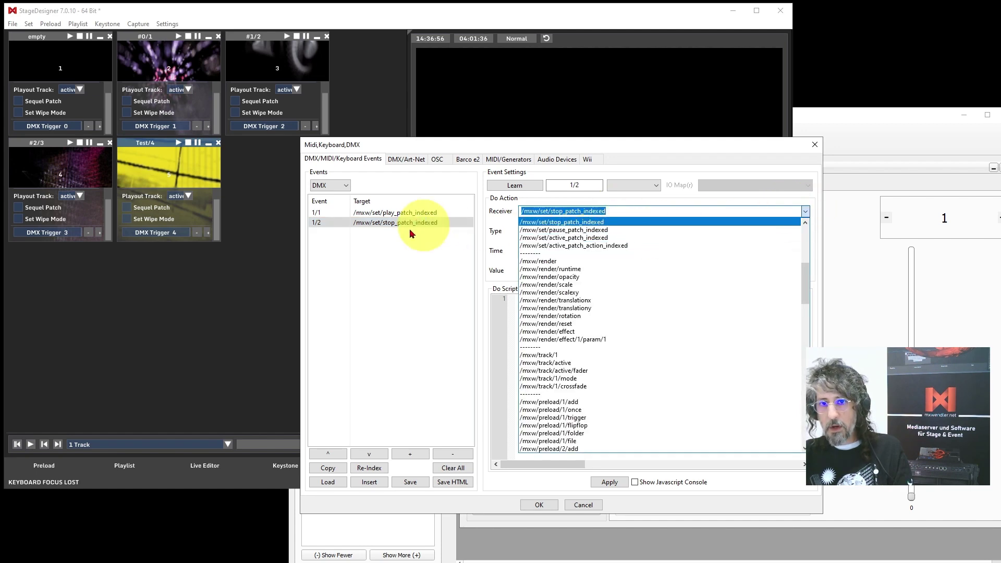
{"action": "left_click", "coordinate": [372, 254]}
{"action": "left_click", "coordinate": [320, 224]}
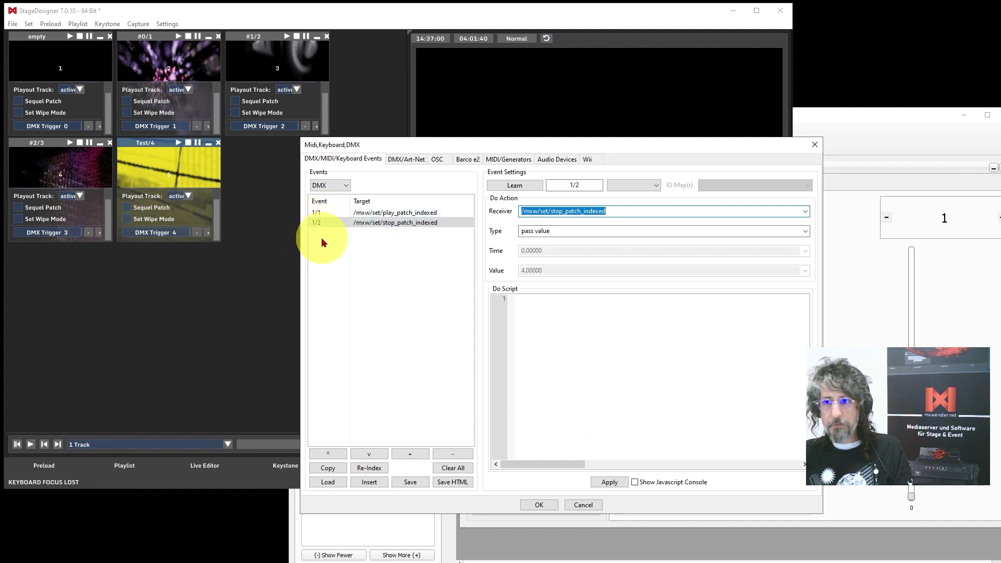
{"action": "left_click", "coordinate": [538, 504]}
In sACNView, raise channel 1 to 1 and 3 to play layers #0/1 and #2/3, then return to 0.
{"action": "left_click", "coordinate": [813, 116]}
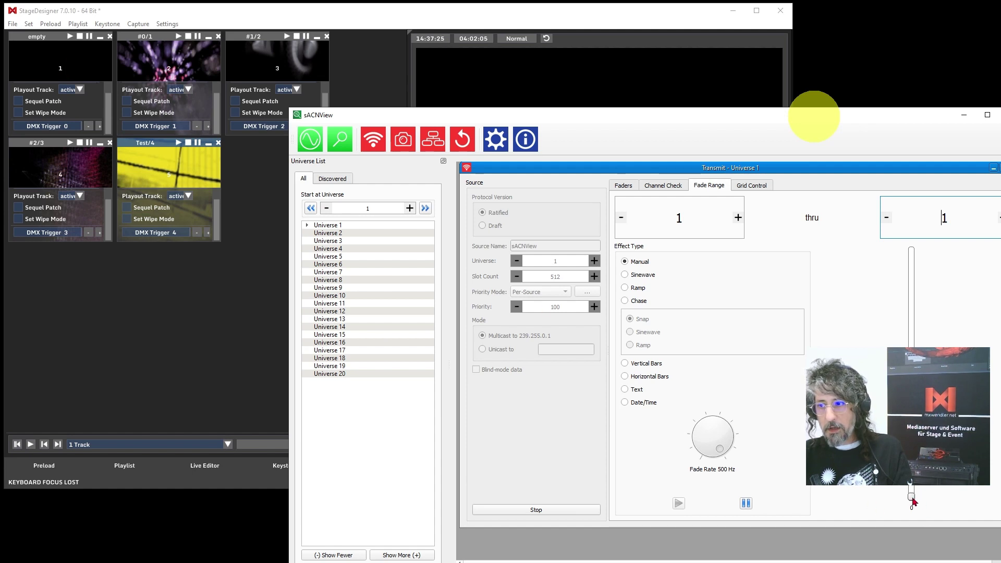
{"action": "left_click_drag", "start_coordinate": [912, 501], "coordinate": [912, 499]}
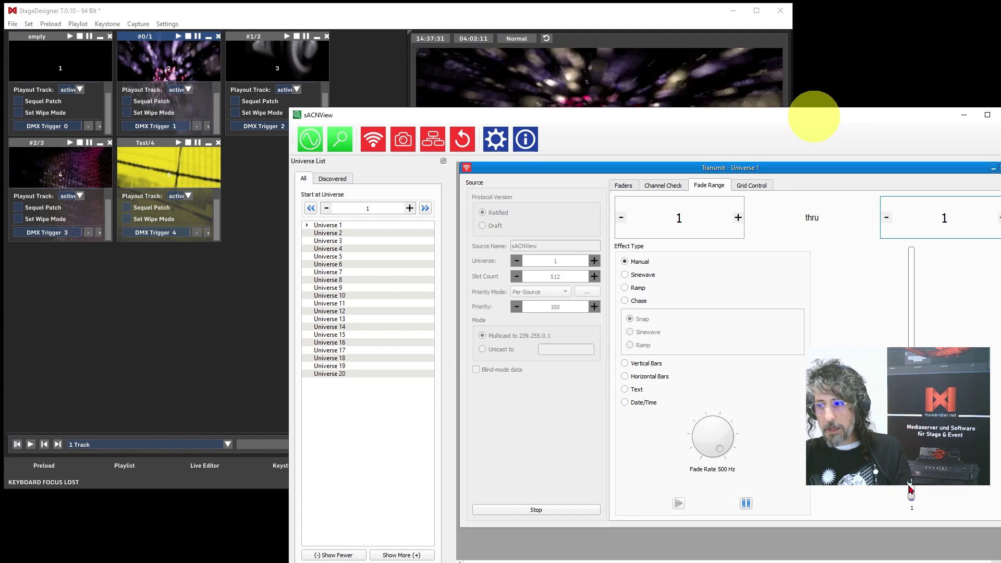
{"action": "left_click_drag", "start_coordinate": [909, 490], "coordinate": [916, 499]}
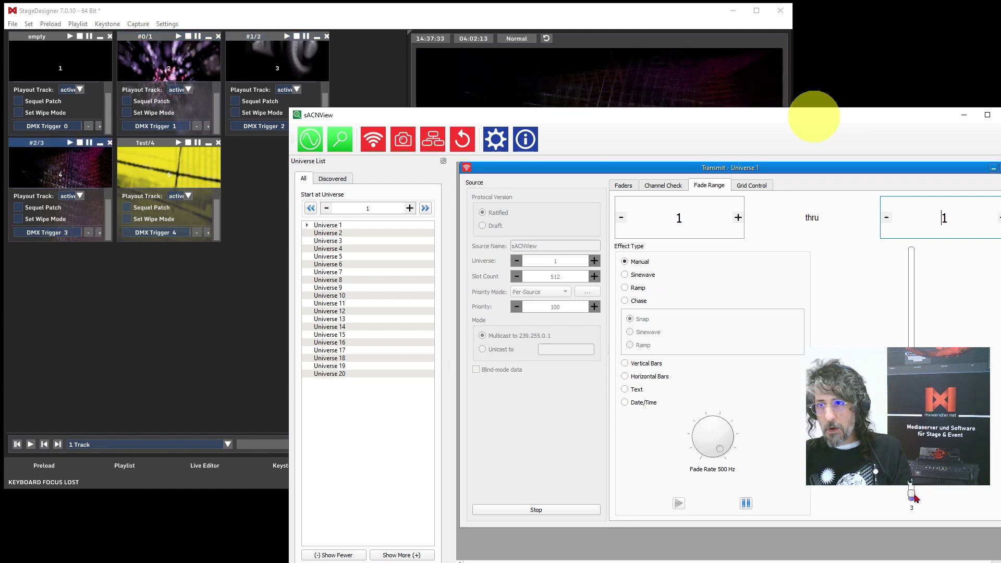
{"action": "scroll", "coordinate": [916, 499], "scroll_direction": "up", "scroll_amount": 1}
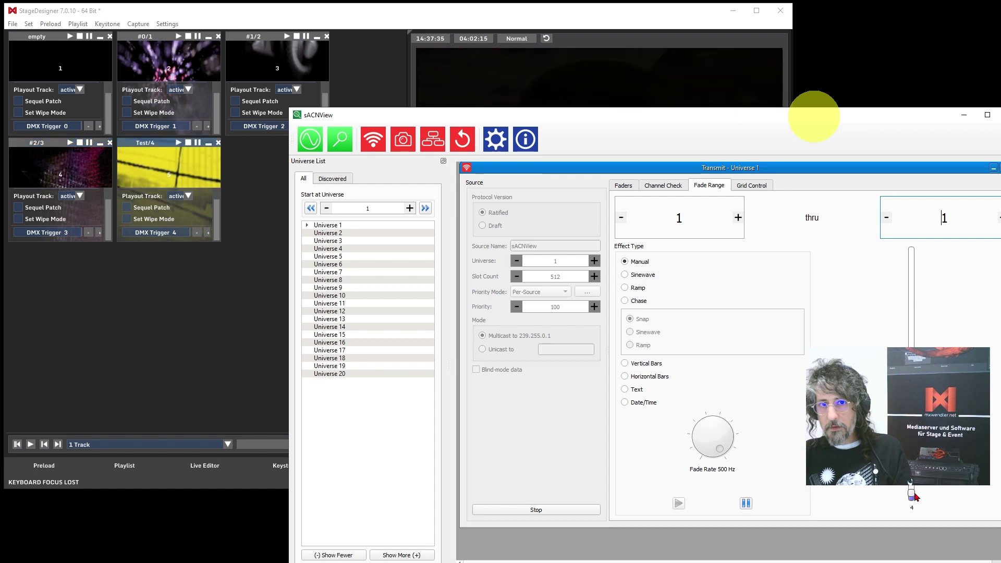
{"action": "left_click_drag", "start_coordinate": [915, 497], "coordinate": [918, 508]}
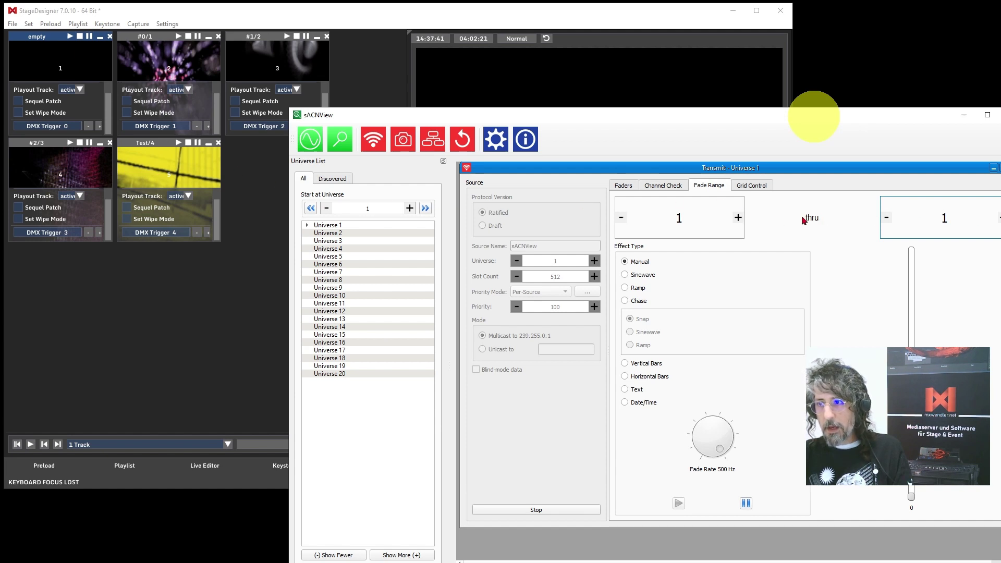
Set sACNView's fade range to channel 2 and reopen StageDesigner's Keyboard, Midi, DMX settings.
{"action": "left_click", "coordinate": [738, 218]}
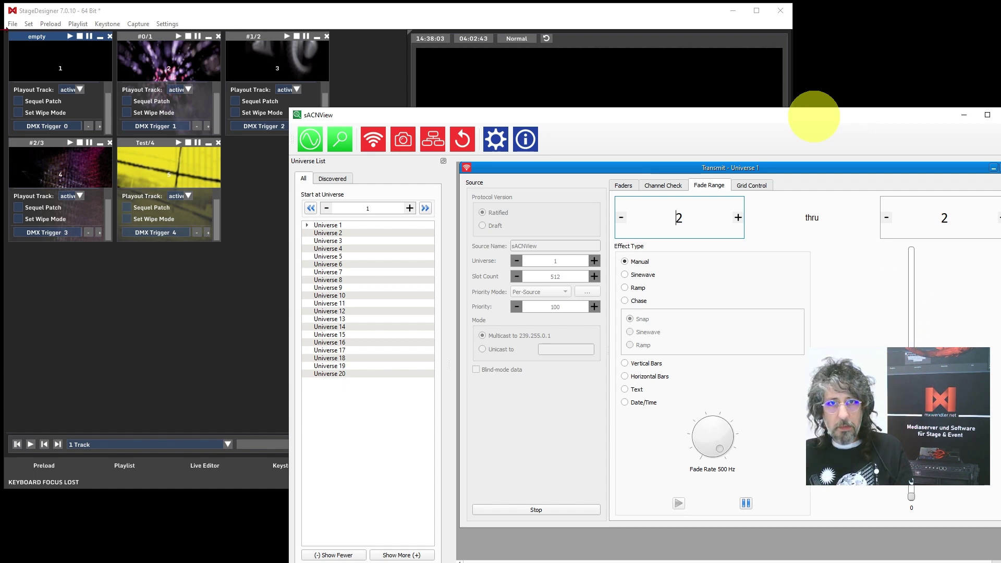
{"action": "left_click", "coordinate": [177, 25]}
{"action": "left_click", "coordinate": [192, 36]}
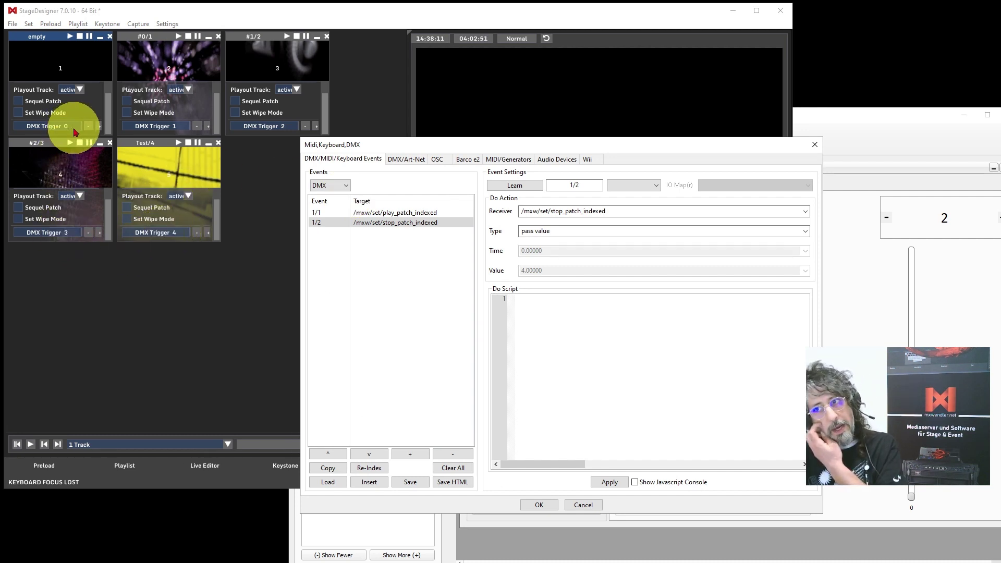
{"action": "left_click", "coordinate": [418, 212]}
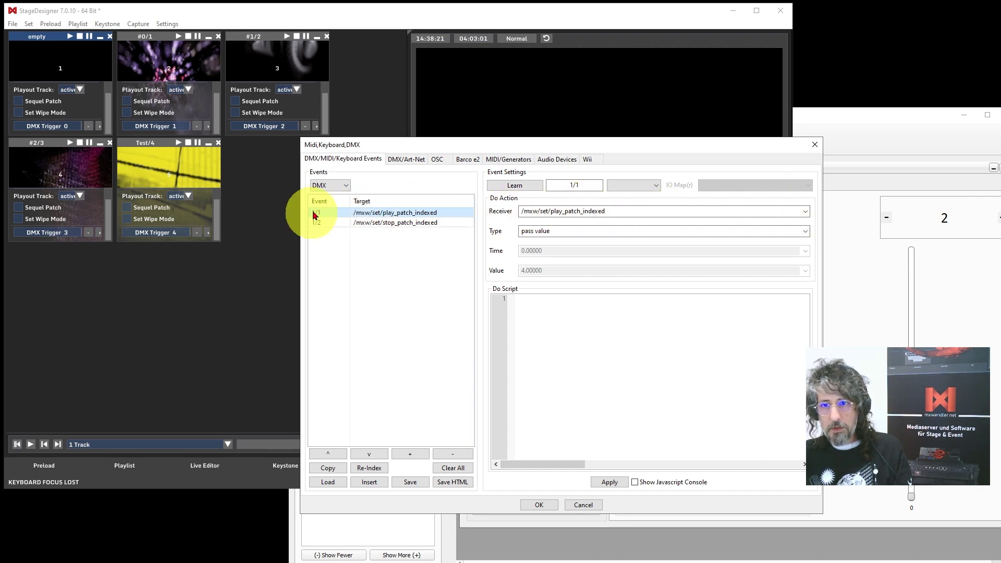
{"action": "left_click", "coordinate": [805, 211]}
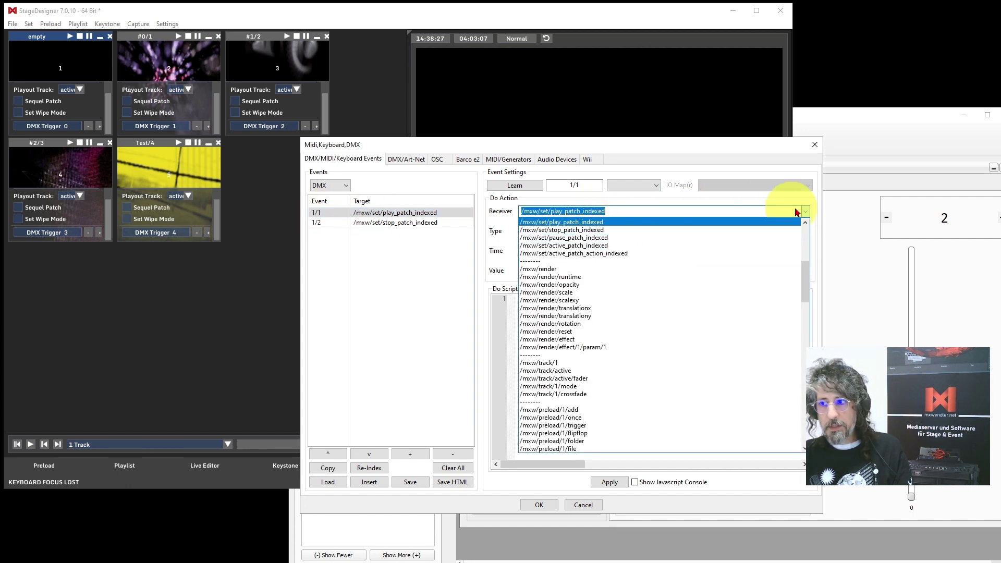
{"action": "left_click", "coordinate": [805, 211]}
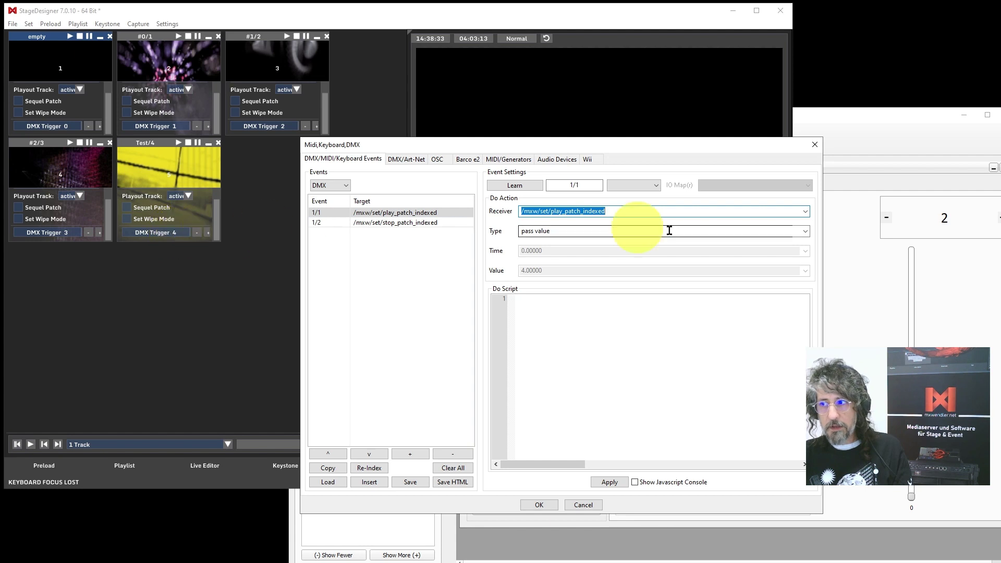
{"action": "left_click", "coordinate": [866, 282]}
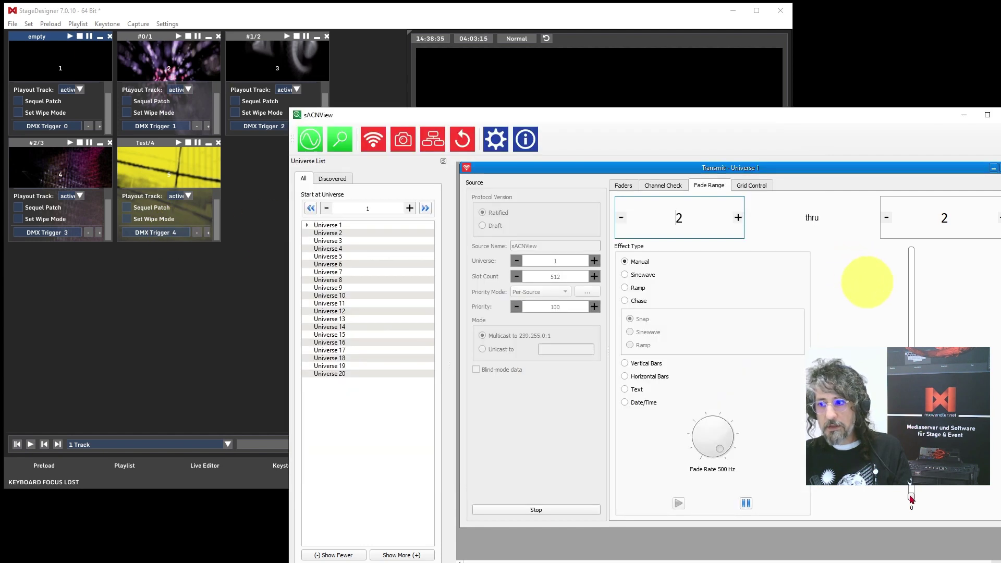
{"action": "left_click", "coordinate": [197, 270]}
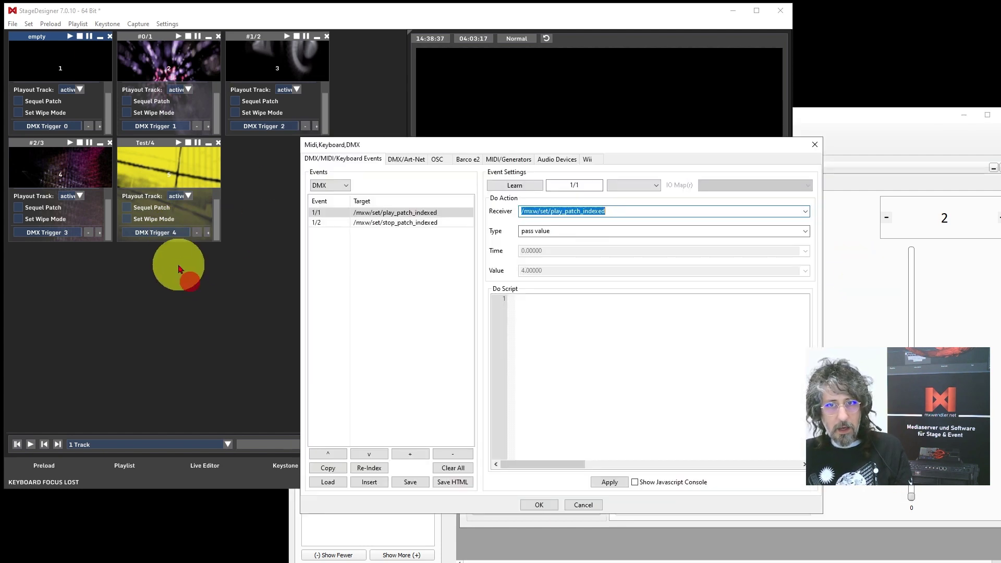
Switch the Events source to Keyboard, cancel the events dialog unchanged, and show the Set page's five patches.
{"action": "left_click", "coordinate": [334, 187]}
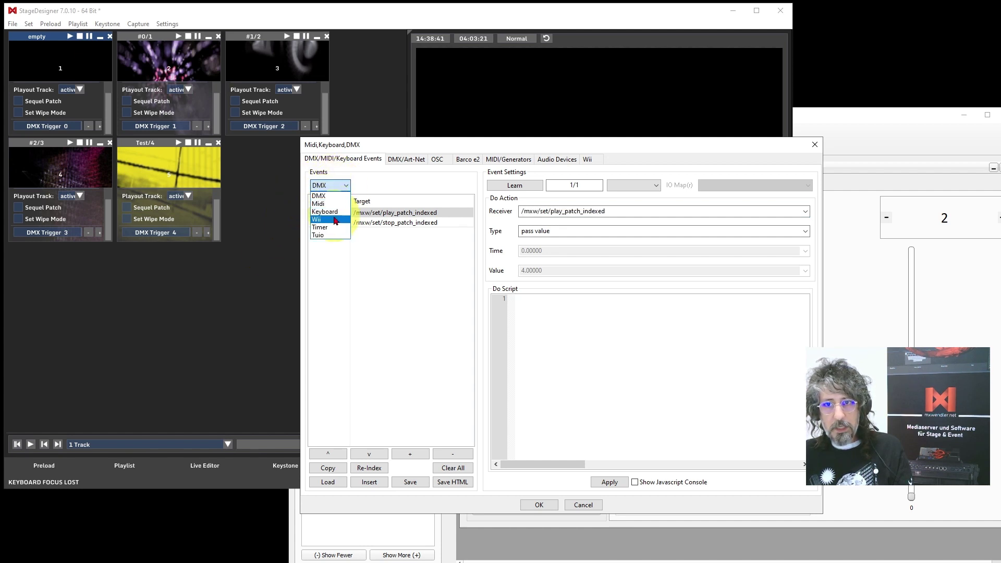
{"action": "left_click", "coordinate": [327, 211]}
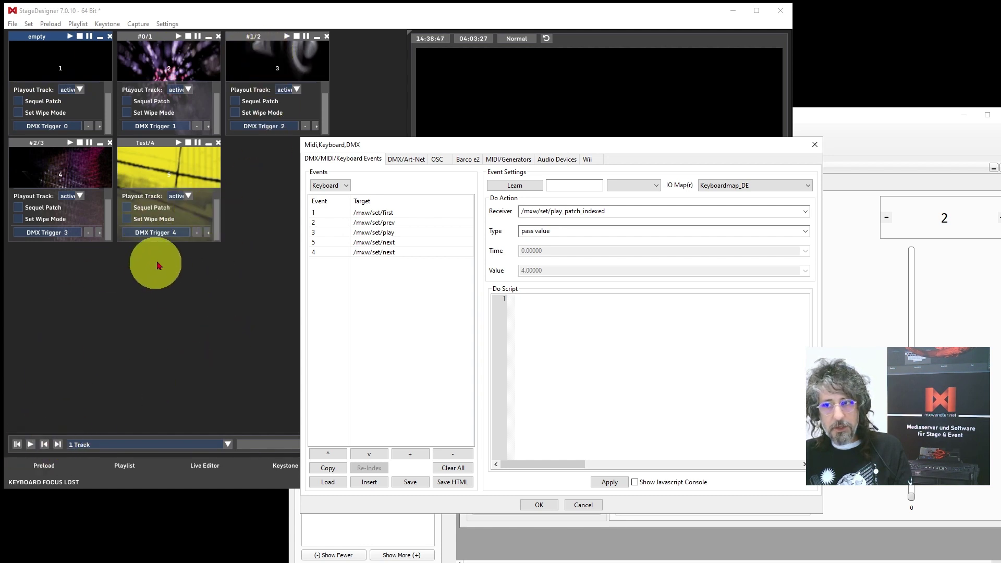
{"action": "left_click", "coordinate": [582, 504]}
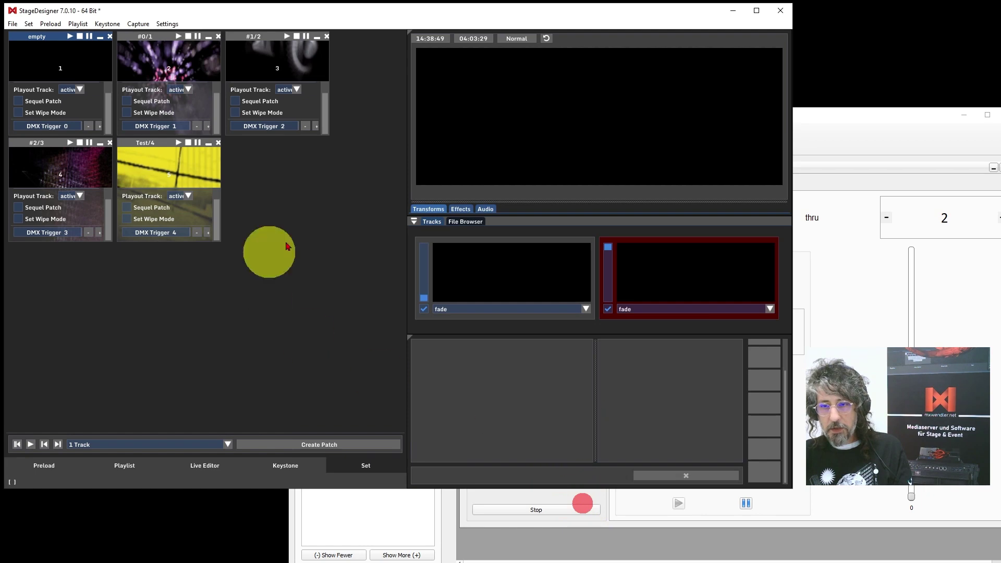
{"action": "left_click", "coordinate": [366, 467]}
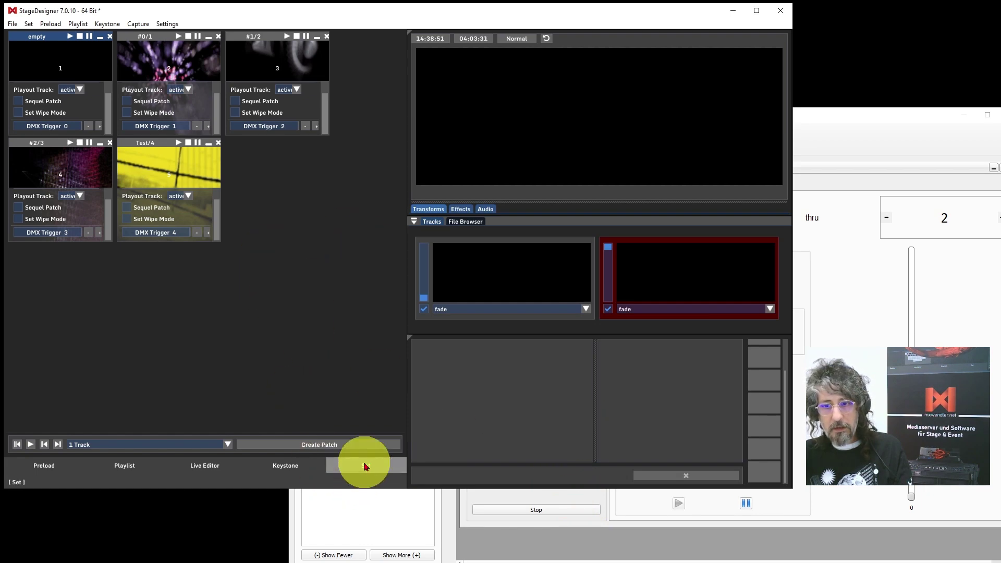